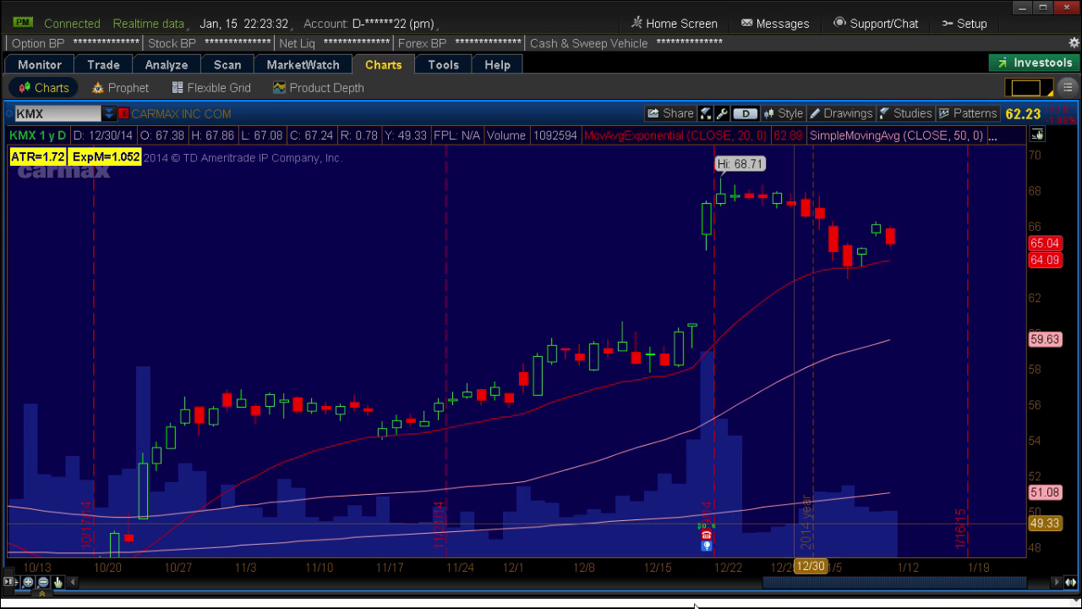
Step: Switch from the thinkorswim KMX chart to the Tackle Trading Scouting Report page in Chrome
{"action": "left_click", "coordinate": [614, 603]}
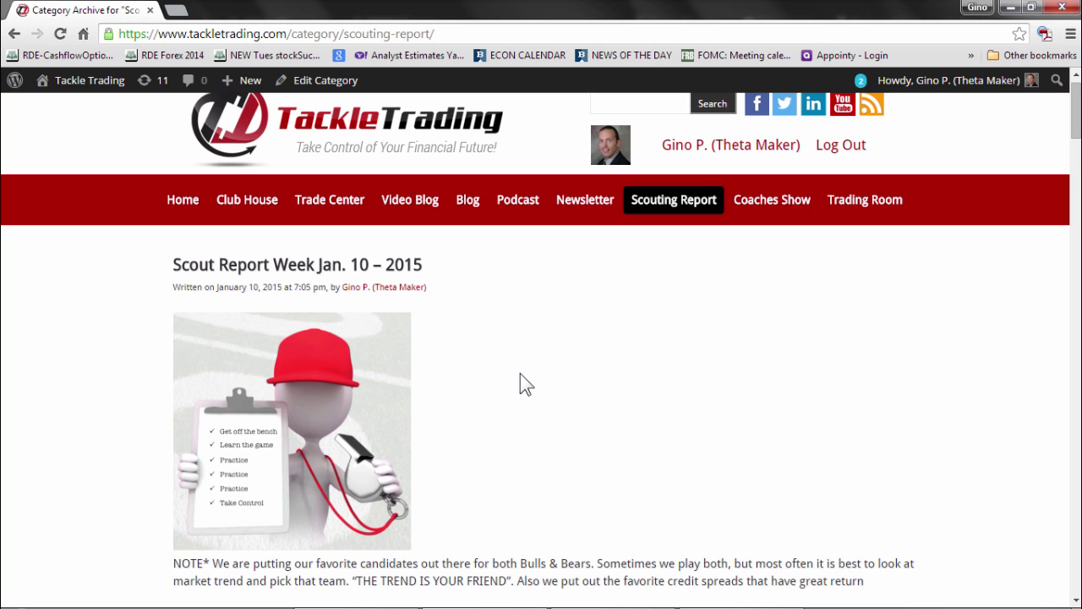
Step: Open the Jan. 10 – 2015 scout report post and highlight the KMX and BULLS TEAM headings
{"action": "scroll", "coordinate": [573, 340], "scroll_direction": "down", "scroll_amount": 4}
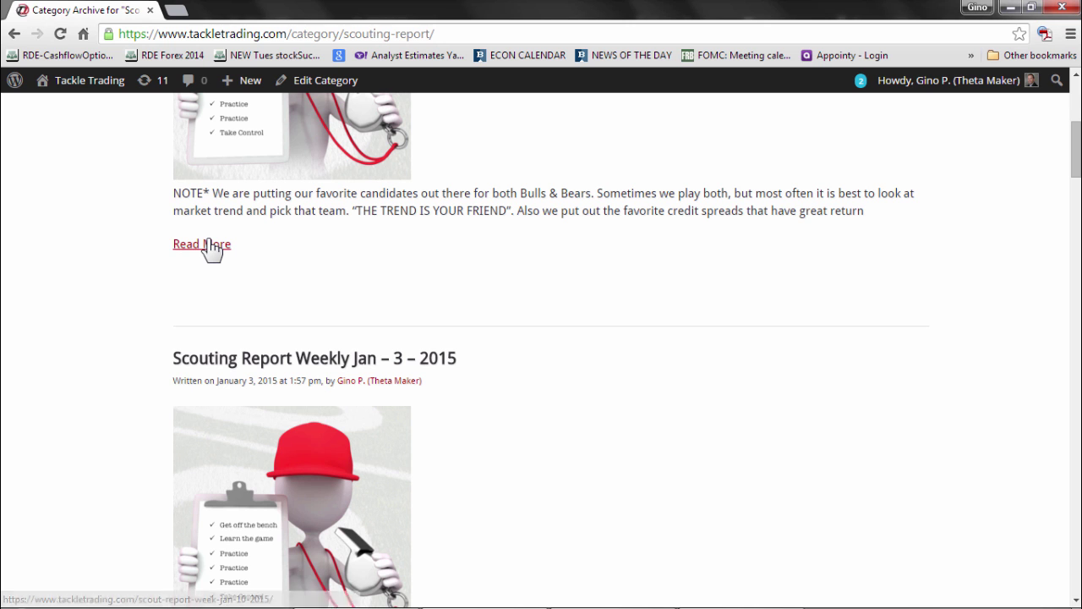
{"action": "left_click", "coordinate": [210, 245]}
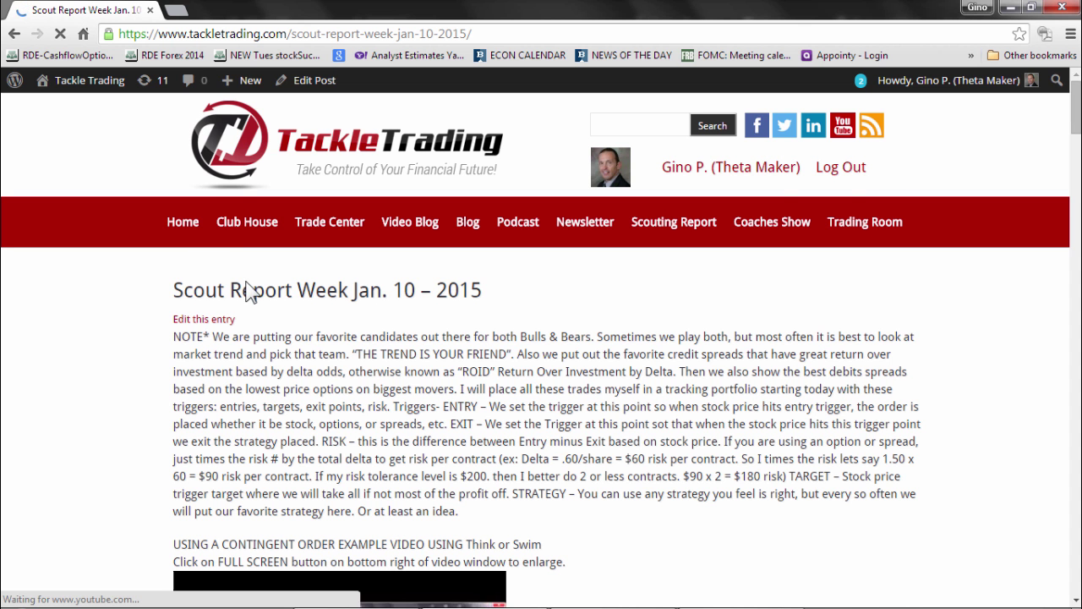
{"action": "scroll", "coordinate": [332, 495], "scroll_direction": "down", "scroll_amount": 8}
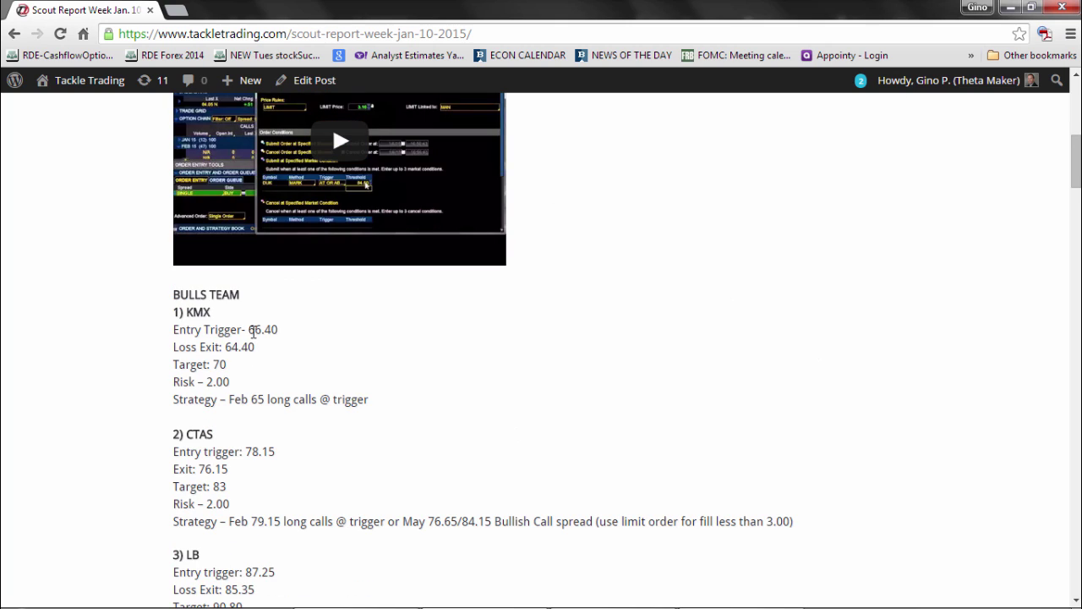
{"action": "triple_click", "coordinate": [206, 311]}
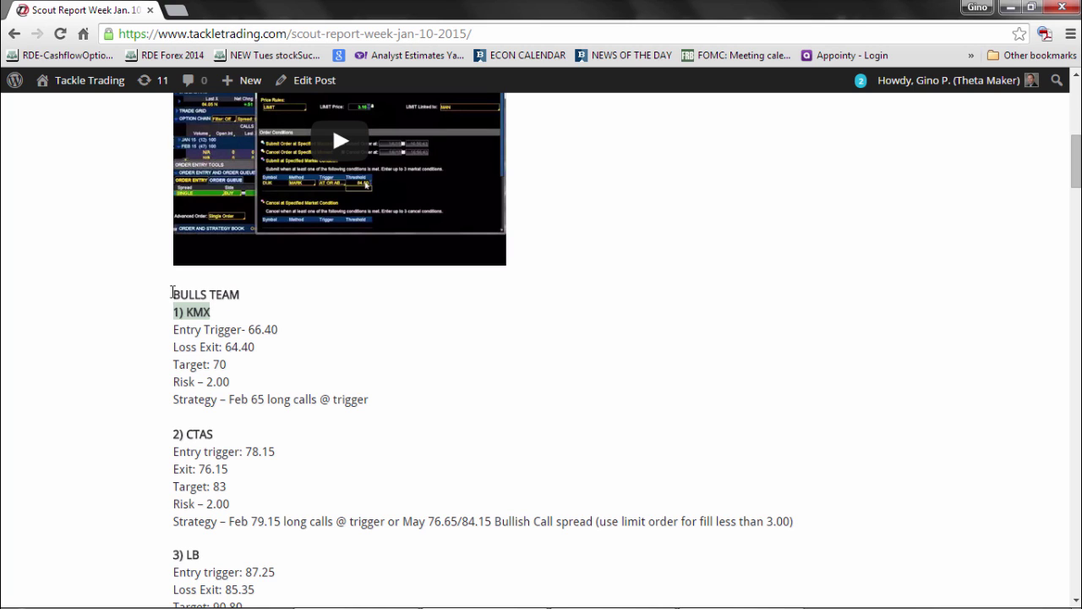
{"action": "left_click", "coordinate": [193, 294]}
{"action": "triple_click", "coordinate": [192, 294]}
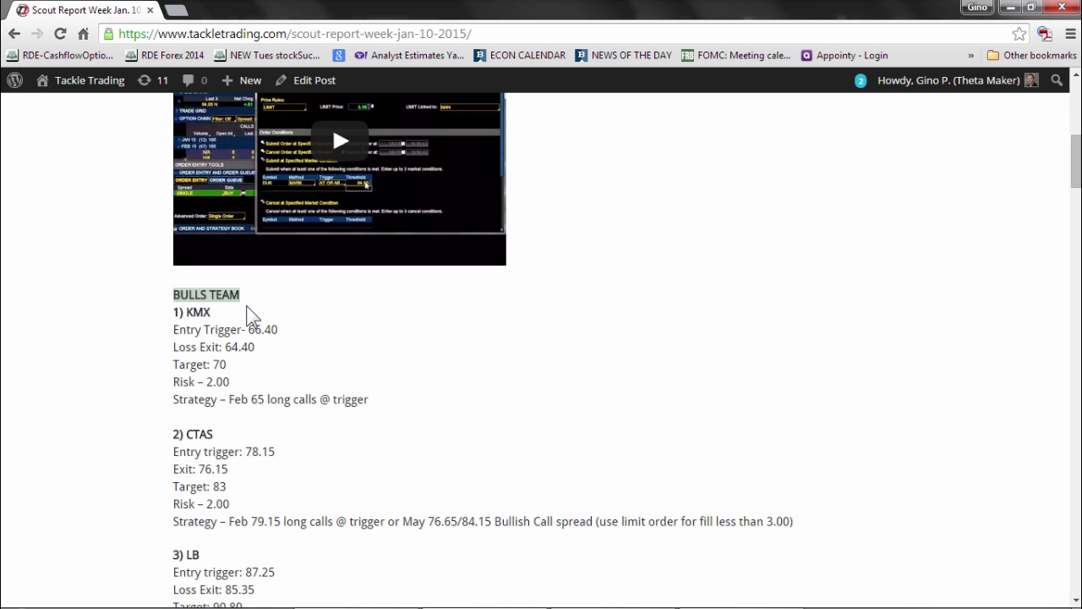
Step: Highlight the KMX plan: entry trigger 66.40, loss exit 64.40, target 70, Feb 65 long calls
{"action": "left_click_drag", "start_coordinate": [174, 330], "coordinate": [276, 330]}
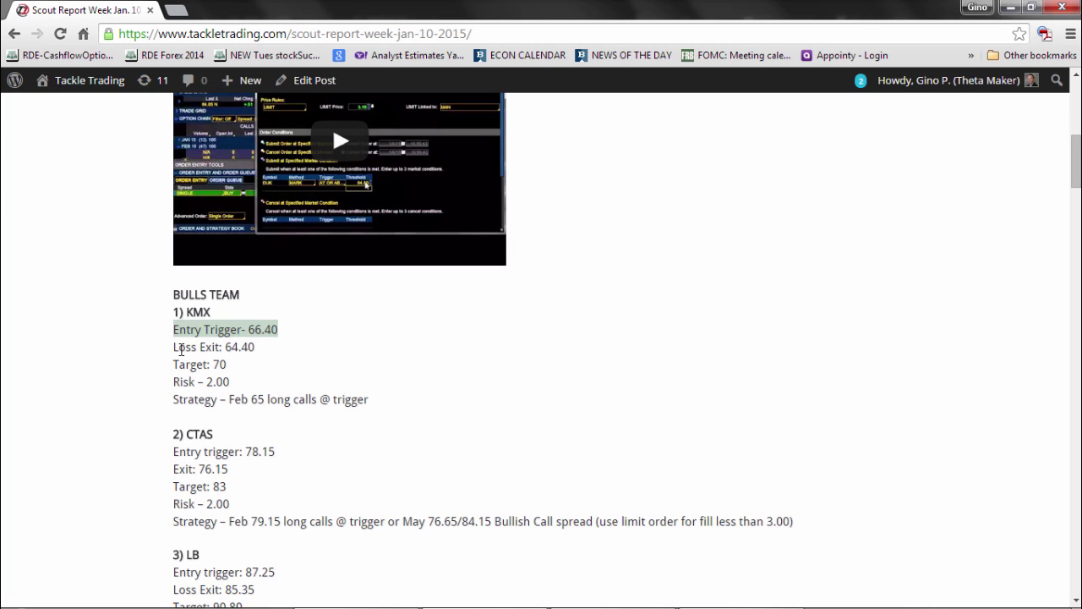
{"action": "left_click_drag", "start_coordinate": [178, 346], "coordinate": [264, 351]}
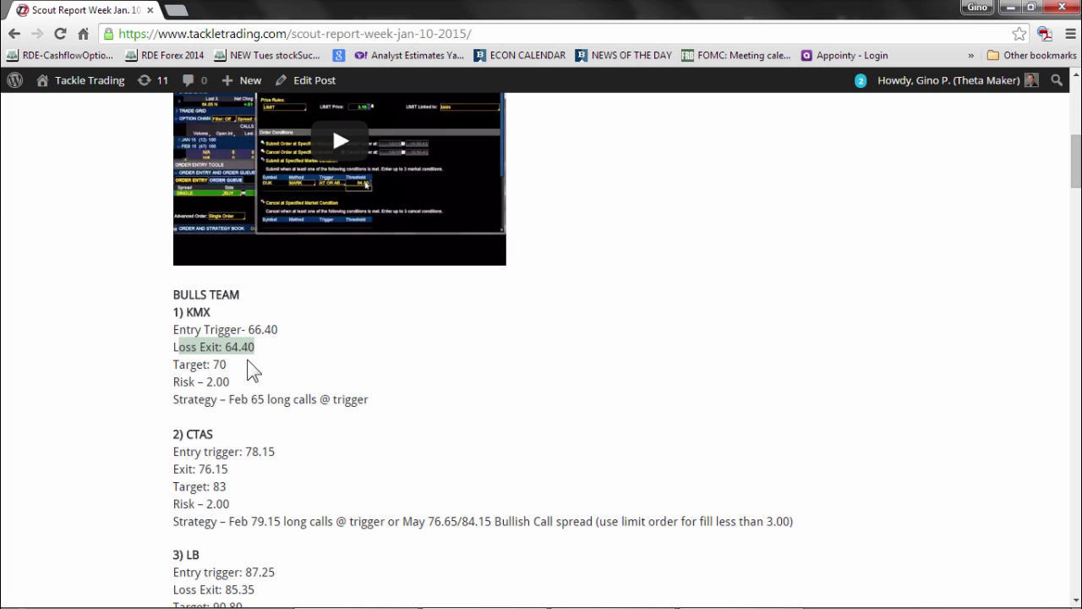
{"action": "left_click_drag", "start_coordinate": [214, 364], "coordinate": [236, 364]}
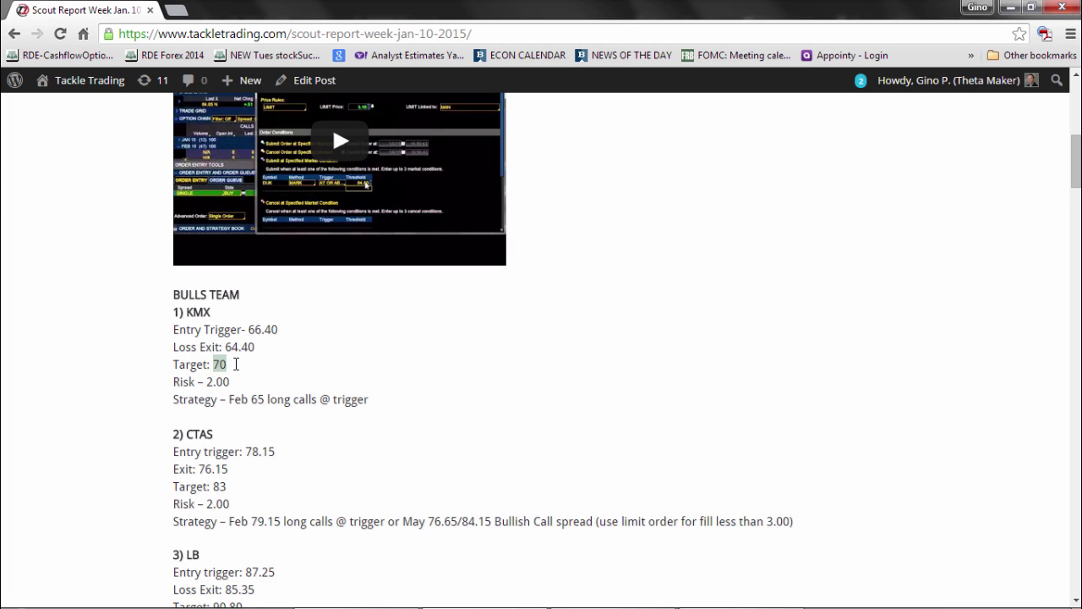
{"action": "left_click_drag", "start_coordinate": [212, 330], "coordinate": [284, 332]}
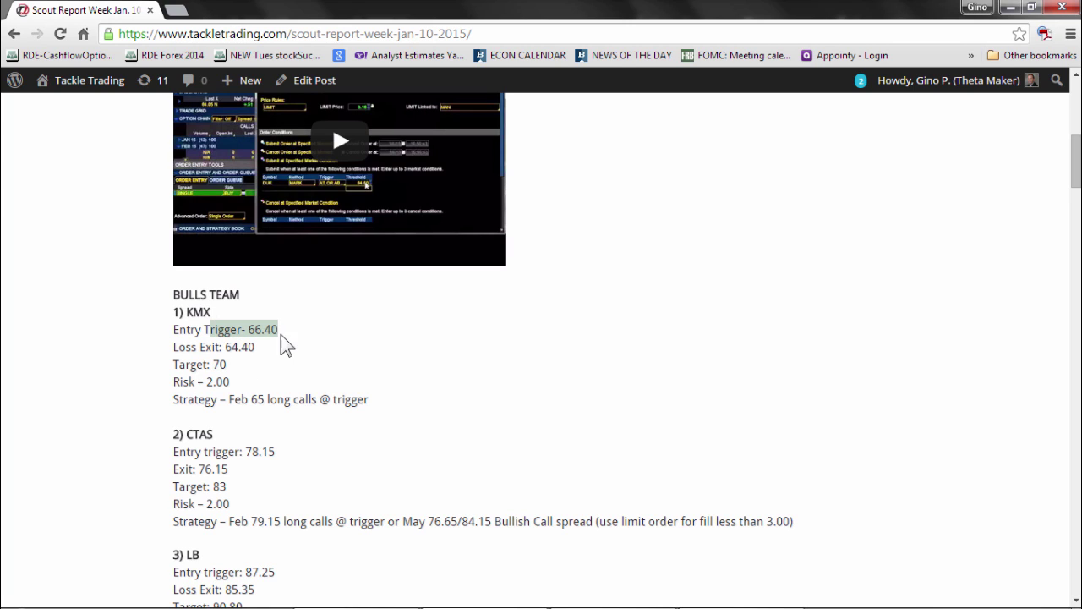
{"action": "left_click_drag", "start_coordinate": [223, 346], "coordinate": [259, 351]}
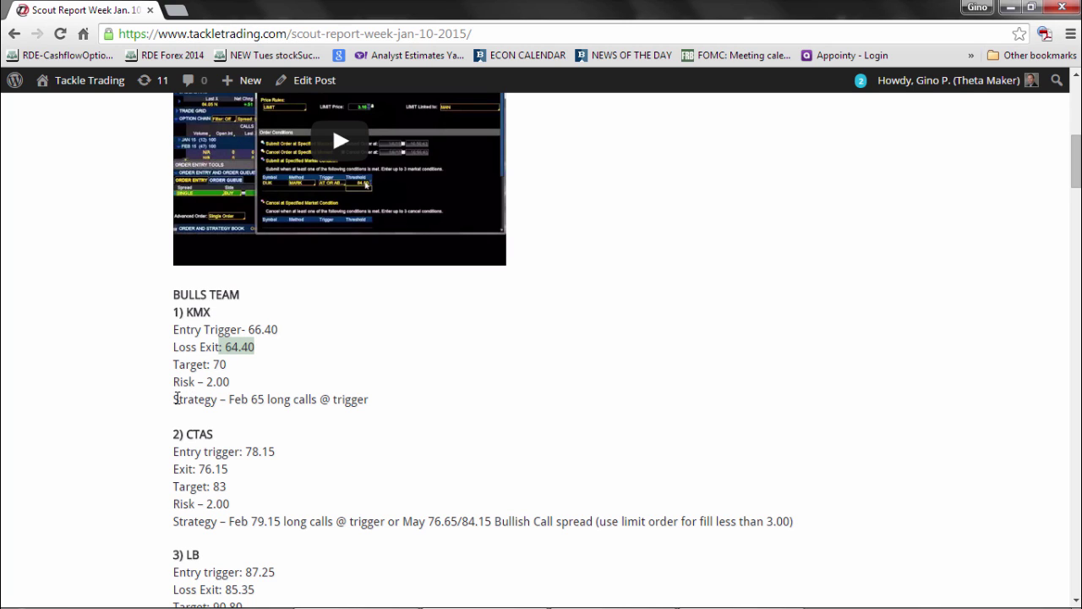
{"action": "left_click_drag", "start_coordinate": [174, 398], "coordinate": [370, 404]}
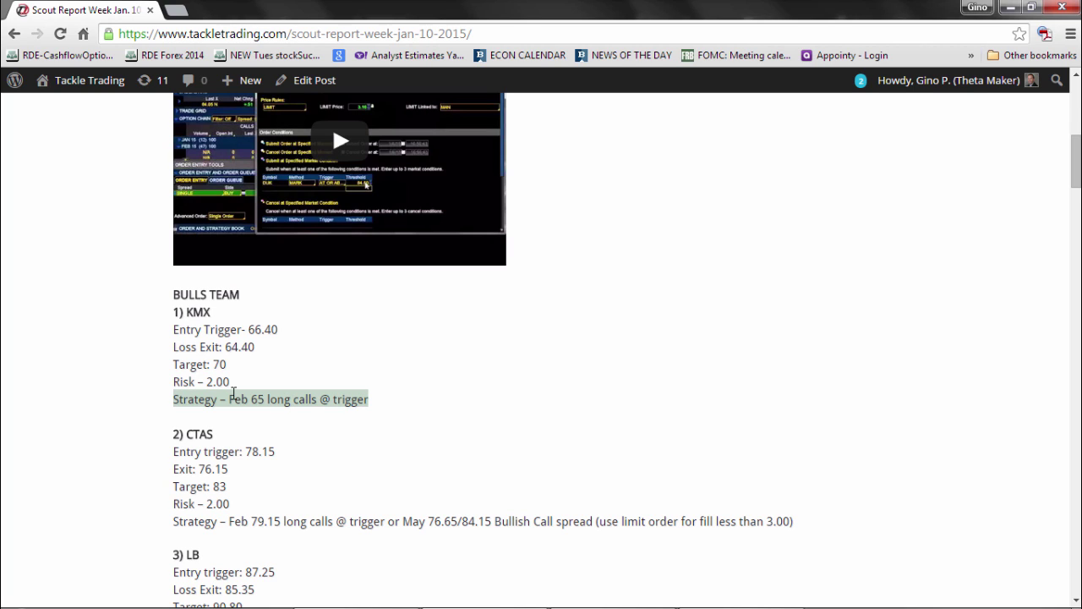
{"action": "left_click", "coordinate": [253, 400]}
{"action": "left_click_drag", "start_coordinate": [256, 400], "coordinate": [370, 401]}
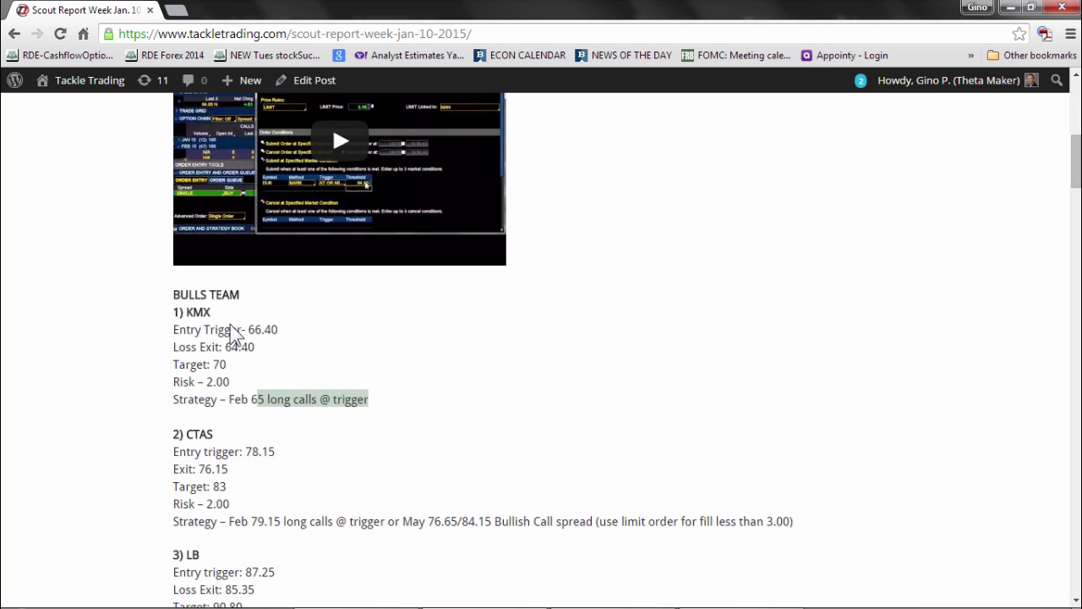
{"action": "left_click_drag", "start_coordinate": [242, 329], "coordinate": [292, 334]}
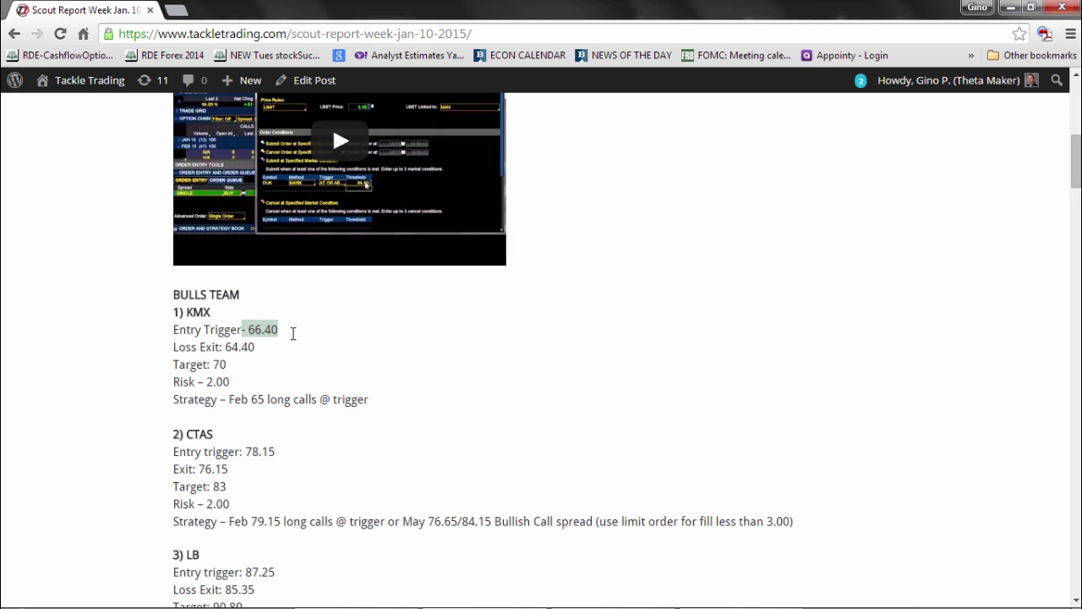
Step: Back in thinkorswim, show all drawings to reveal the 66.4 Entry and 64.4 Stop Trigger lines
{"action": "left_click", "coordinate": [389, 596]}
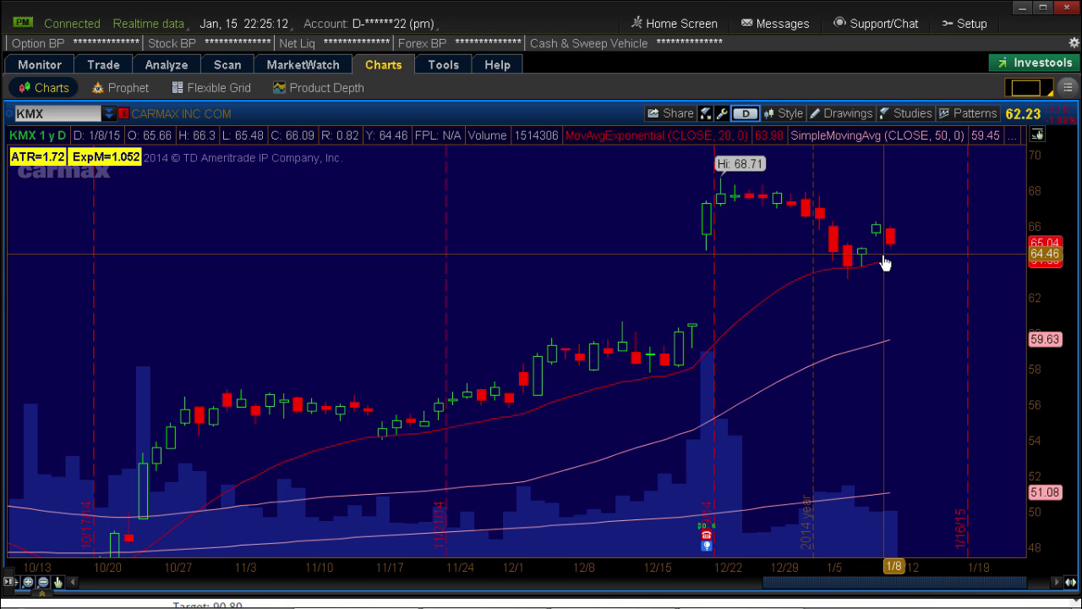
{"action": "right_click", "coordinate": [852, 262]}
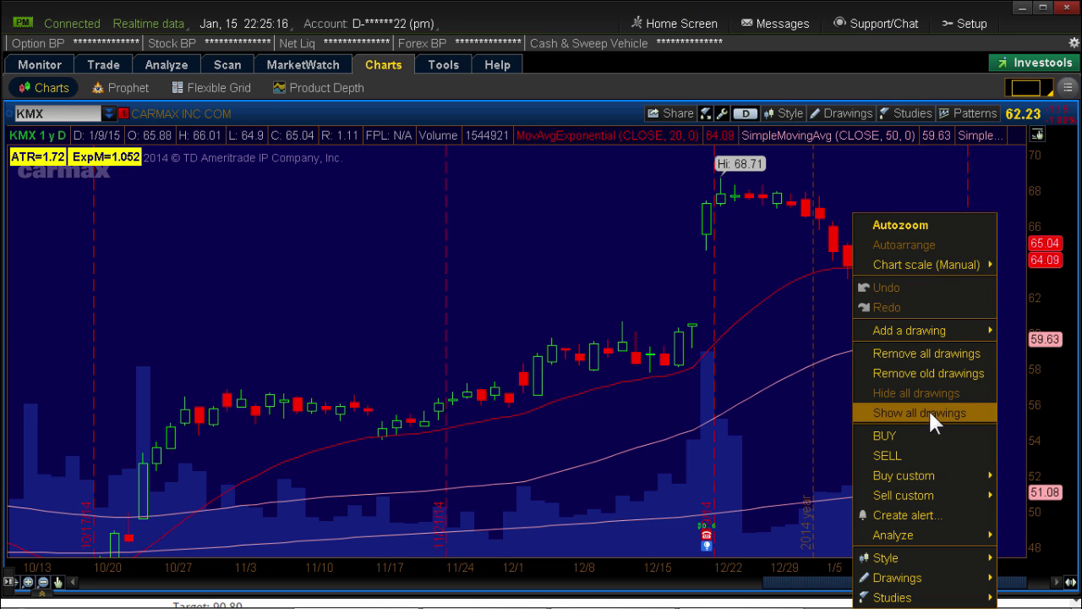
{"action": "left_click", "coordinate": [928, 412]}
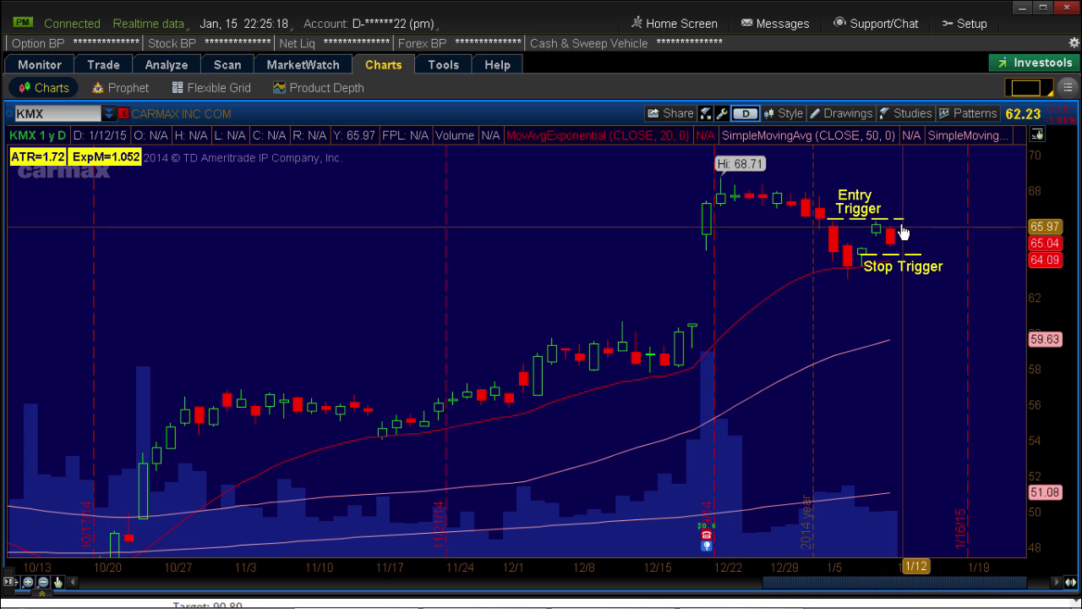
{"action": "mouse_move", "coordinate": [901, 218]}
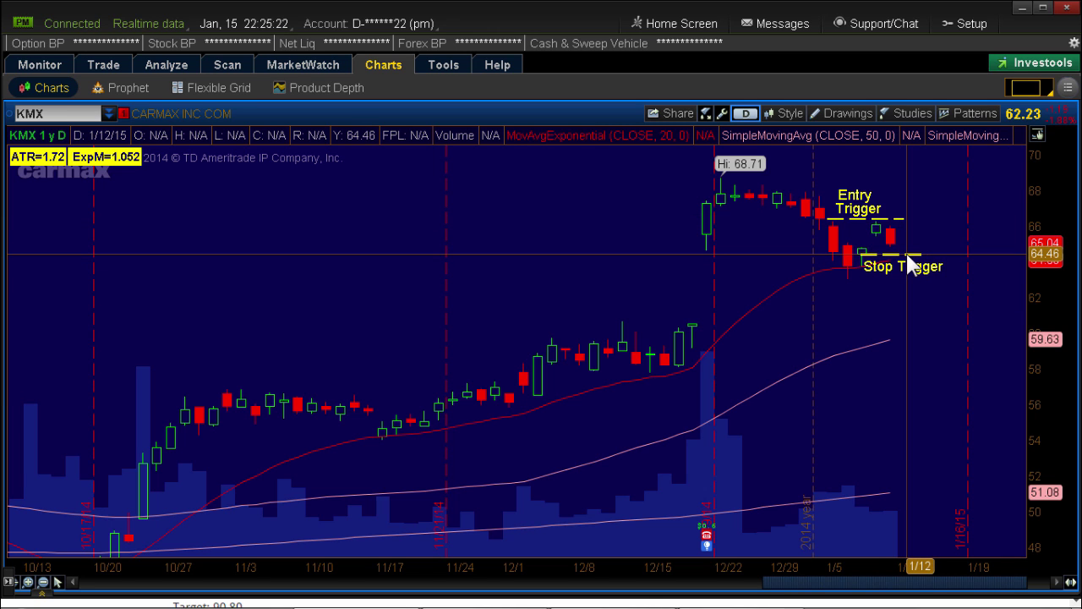
{"action": "mouse_move", "coordinate": [909, 263]}
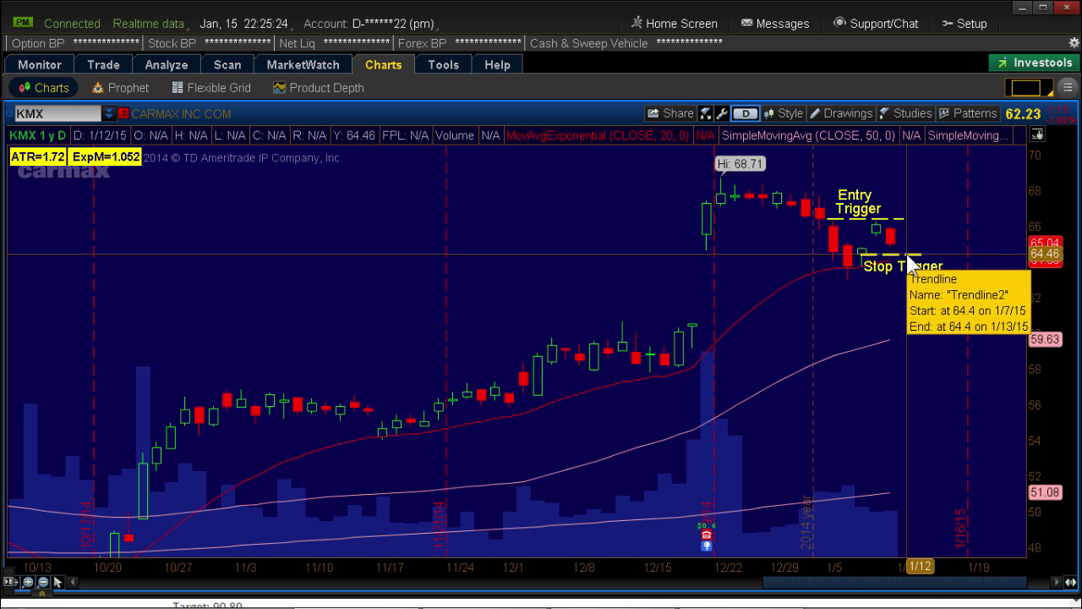
Step: From the Trade tab's option chain, create a Buy custom stop-bracket order for the FEB 15 65 call
{"action": "left_click", "coordinate": [105, 58]}
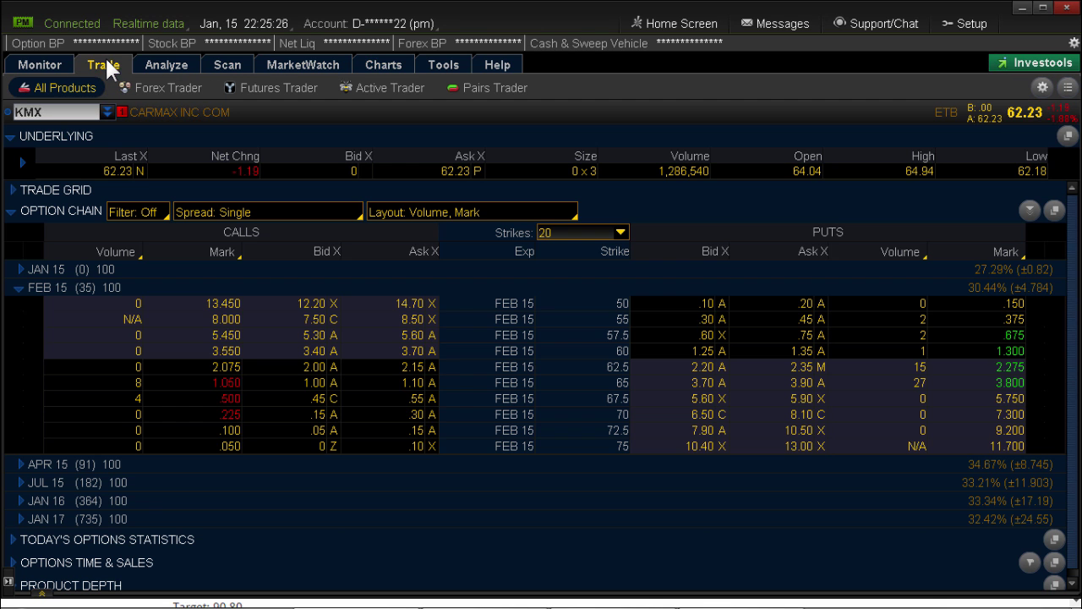
{"action": "right_click", "coordinate": [401, 377]}
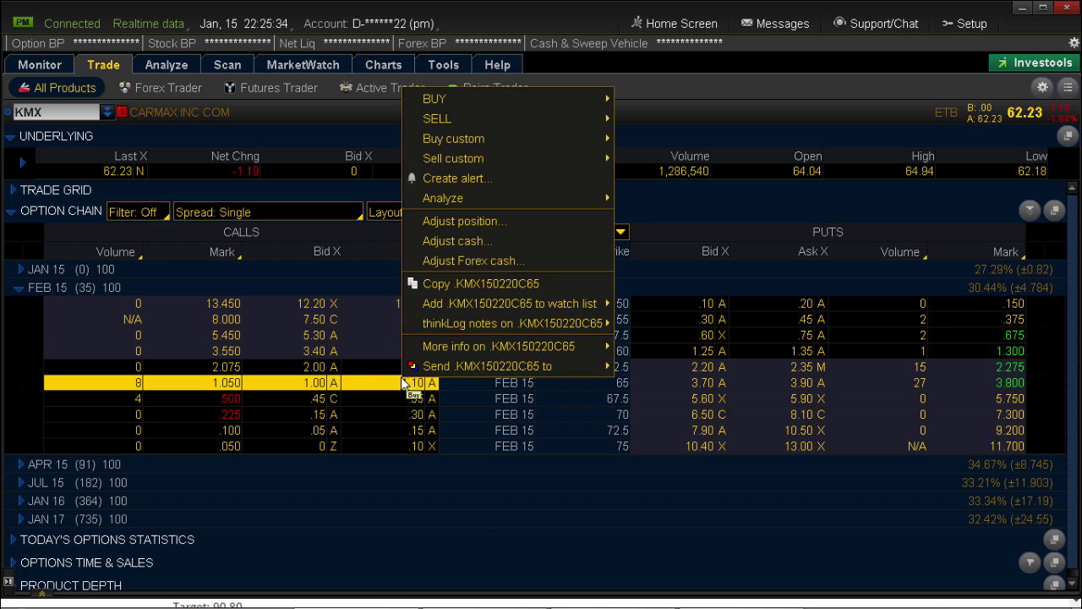
{"action": "mouse_move", "coordinate": [456, 138]}
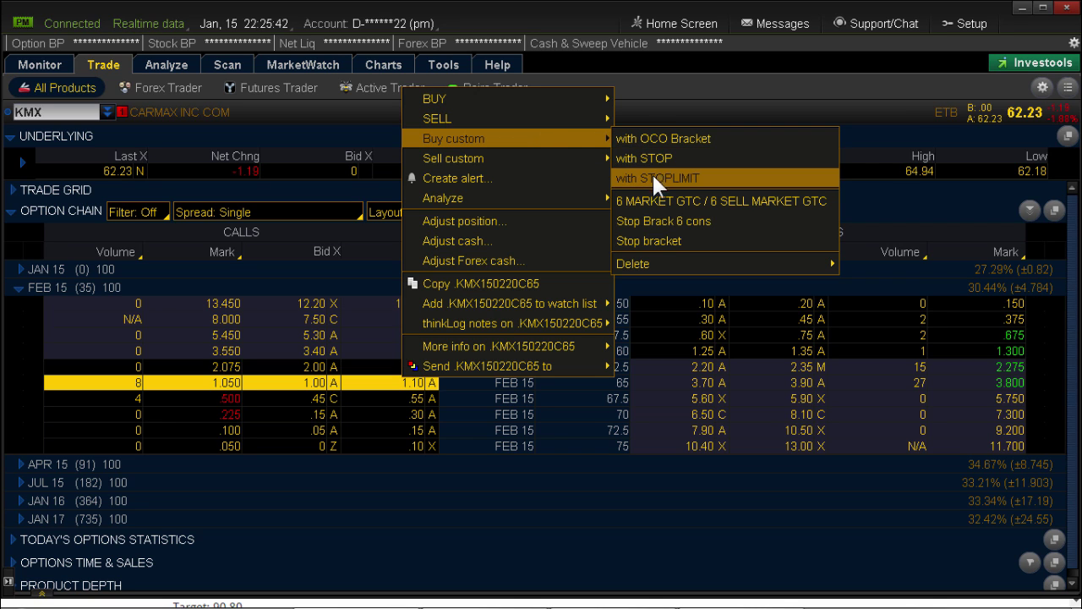
{"action": "left_click", "coordinate": [656, 241]}
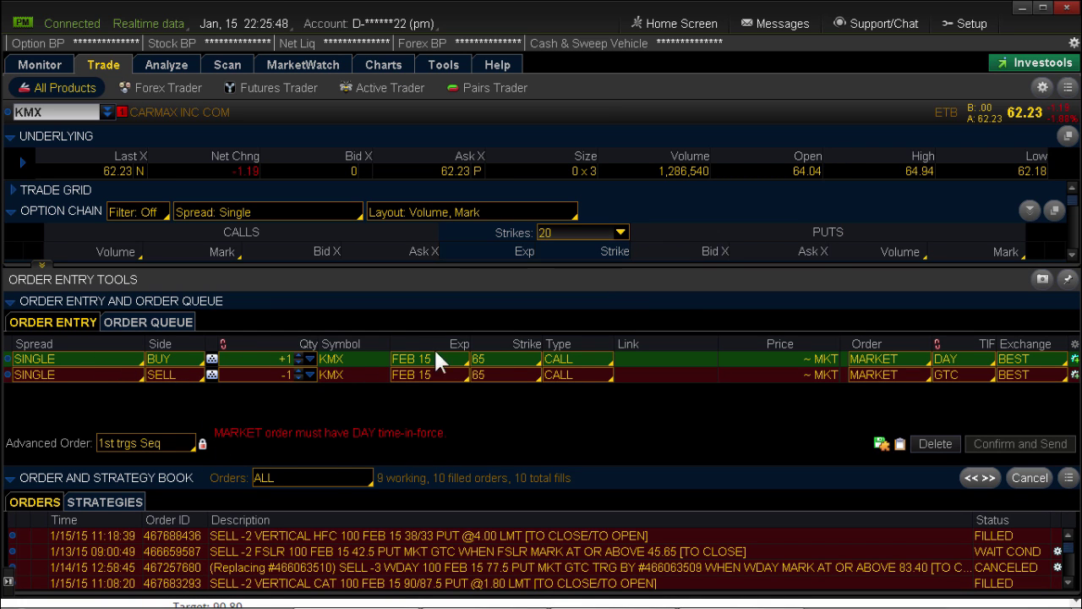
Step: Set the BUY leg to +4 and the SELL leg to -4, then open the buy leg's Order Rules
{"action": "left_click", "coordinate": [297, 354]}
{"action": "left_click", "coordinate": [297, 377]}
{"action": "left_click", "coordinate": [1074, 359]}
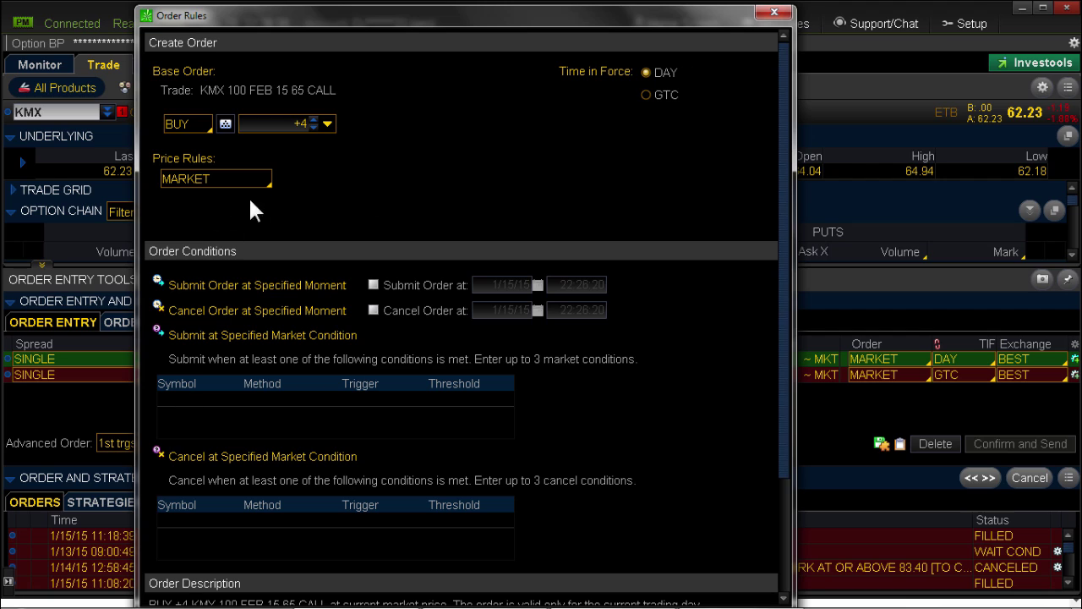
Step: Add a submit condition on KMX: MARK trigger AT OR ABOVE, threshold 66.40
{"action": "left_click", "coordinate": [190, 398]}
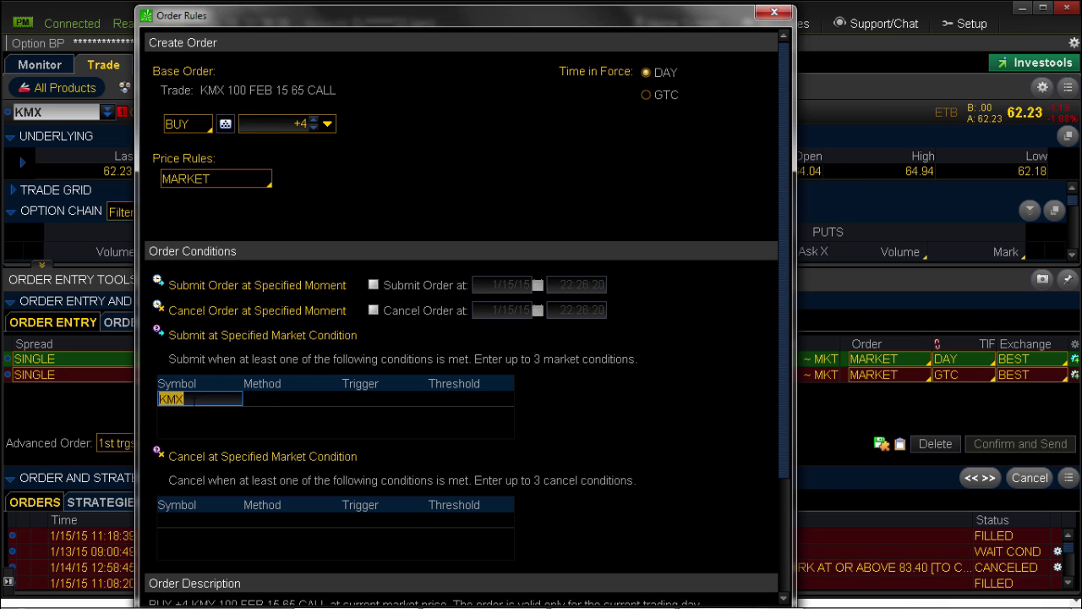
{"action": "left_click", "coordinate": [272, 393]}
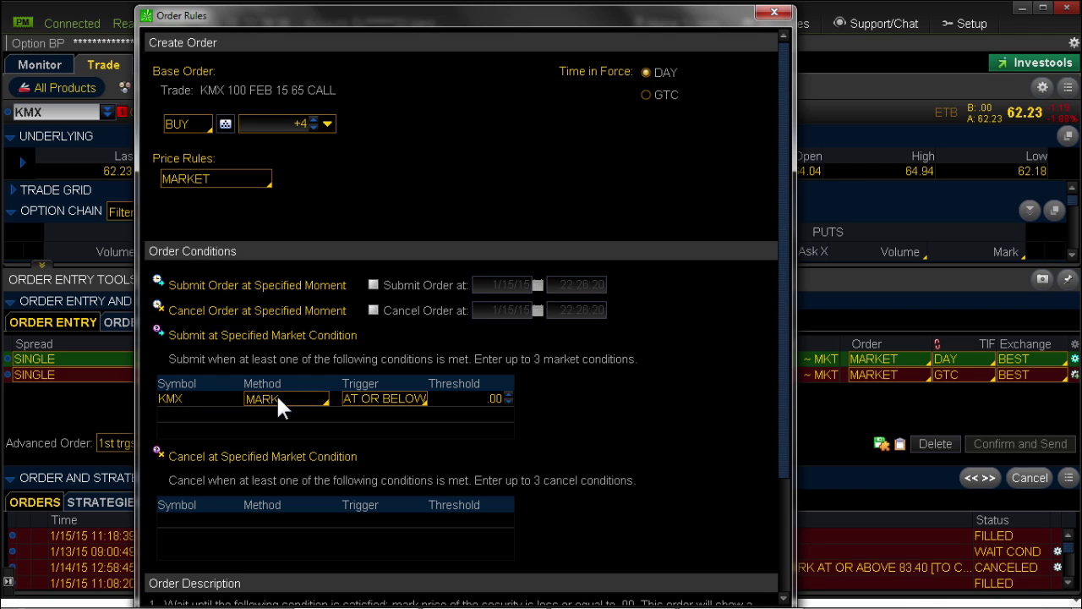
{"action": "left_click", "coordinate": [375, 400]}
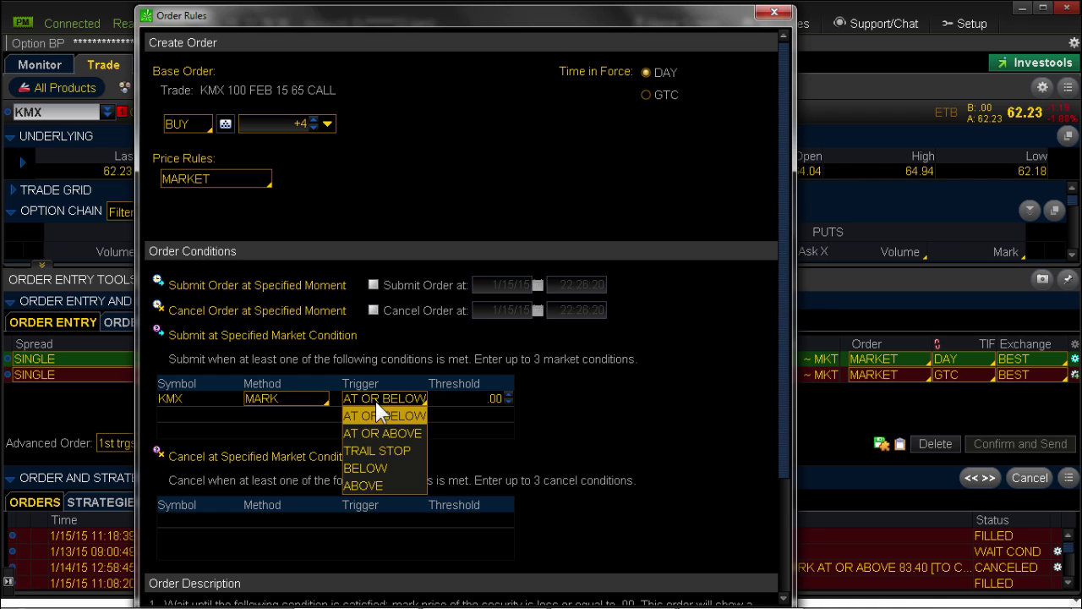
{"action": "left_click", "coordinate": [387, 432]}
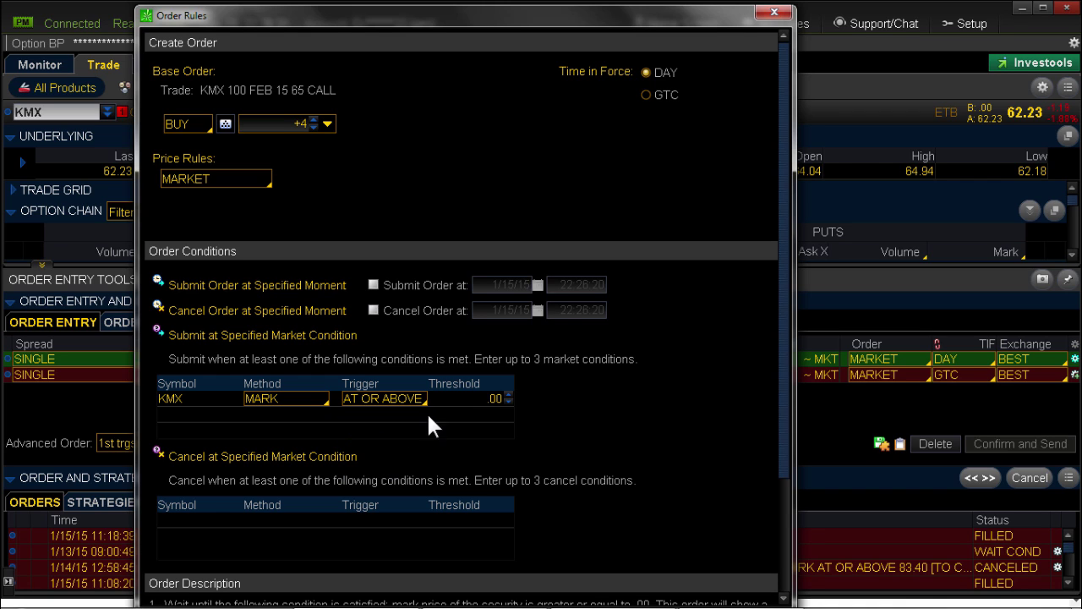
{"action": "left_click", "coordinate": [472, 400]}
{"action": "type", "text": "66.40"}
{"action": "left_click", "coordinate": [492, 417]}
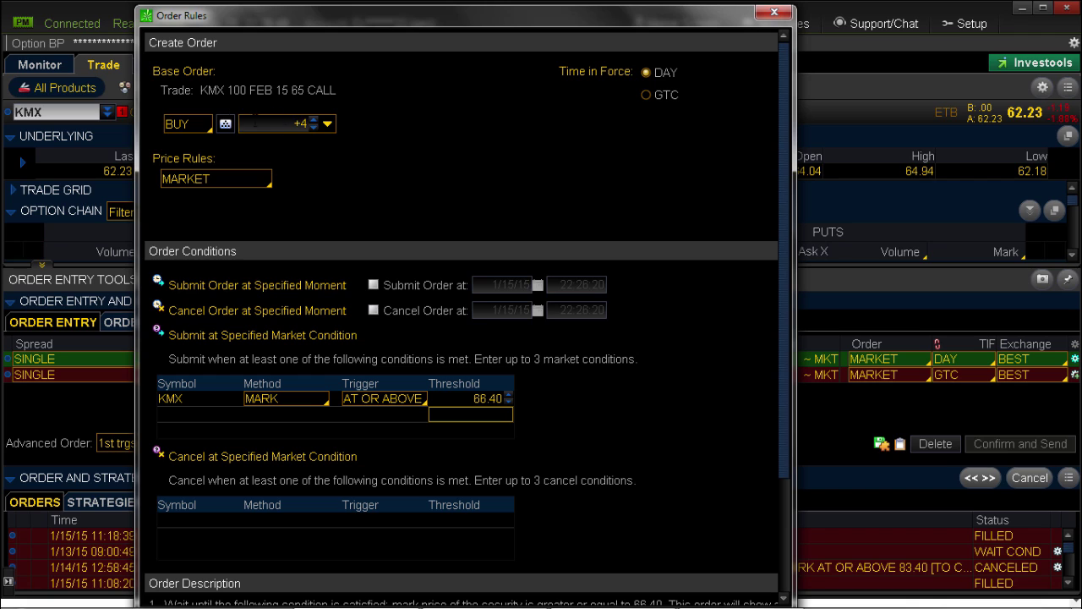
Step: Set the order rules quantity to 4 and apply the rules
{"action": "left_click", "coordinate": [253, 123]}
{"action": "type", "text": "4"}
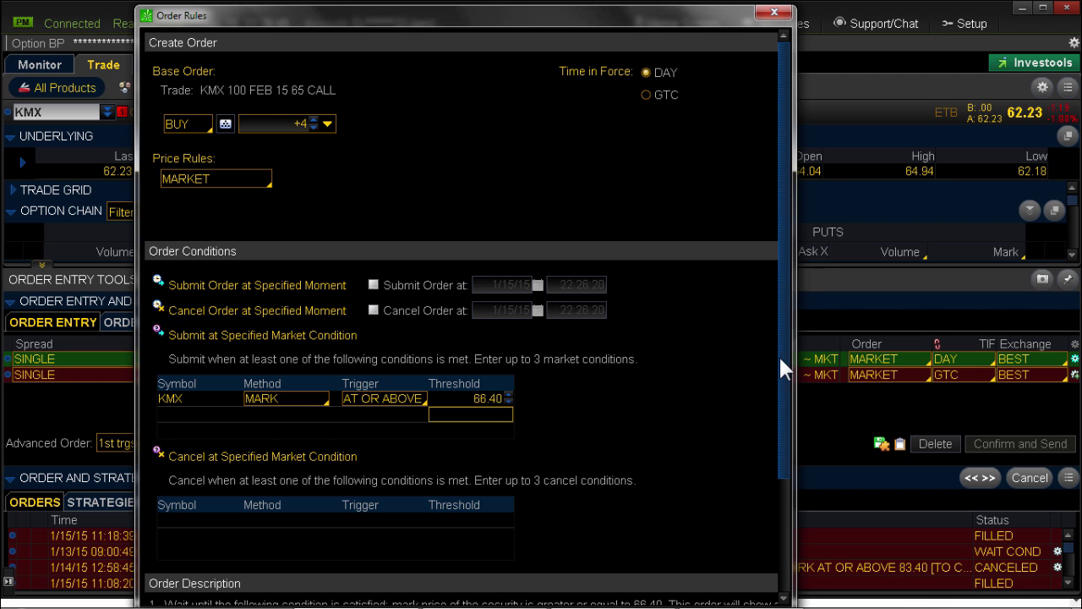
{"action": "left_click_drag", "start_coordinate": [778, 354], "coordinate": [763, 514]}
{"action": "left_click", "coordinate": [710, 593]}
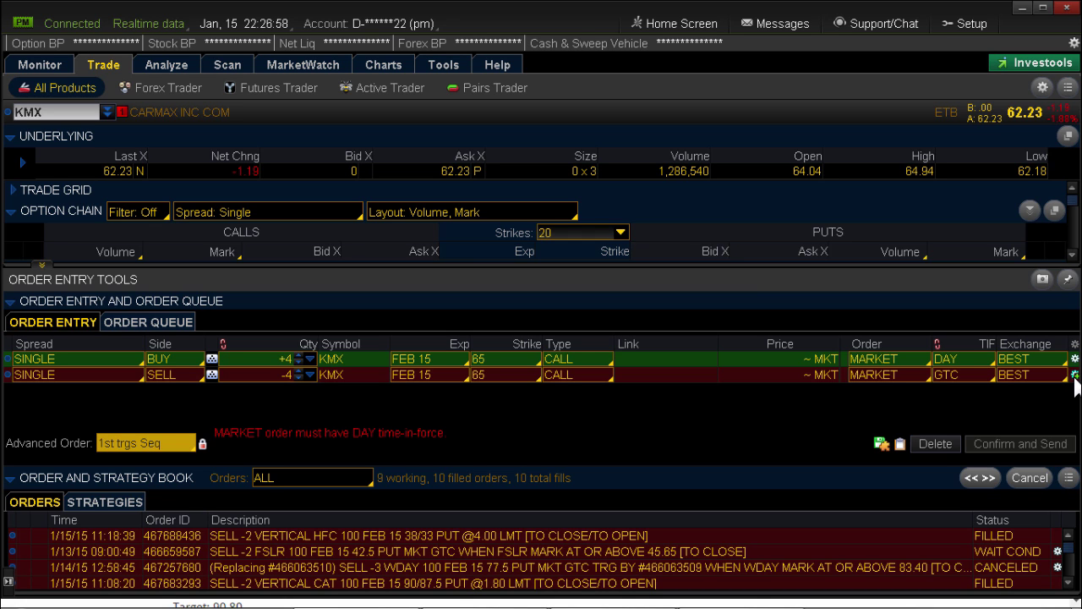
Step: Give the sell leg a KMX MARK condition, AT OR BELOW threshold 64.40, and apply it
{"action": "left_click", "coordinate": [1075, 376]}
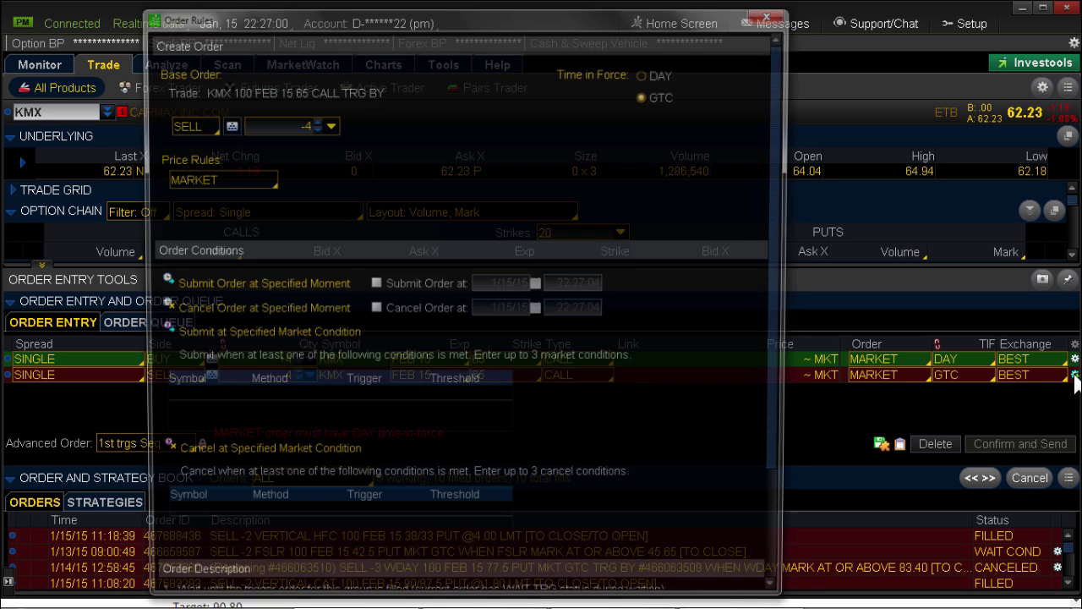
{"action": "left_click", "coordinate": [187, 403]}
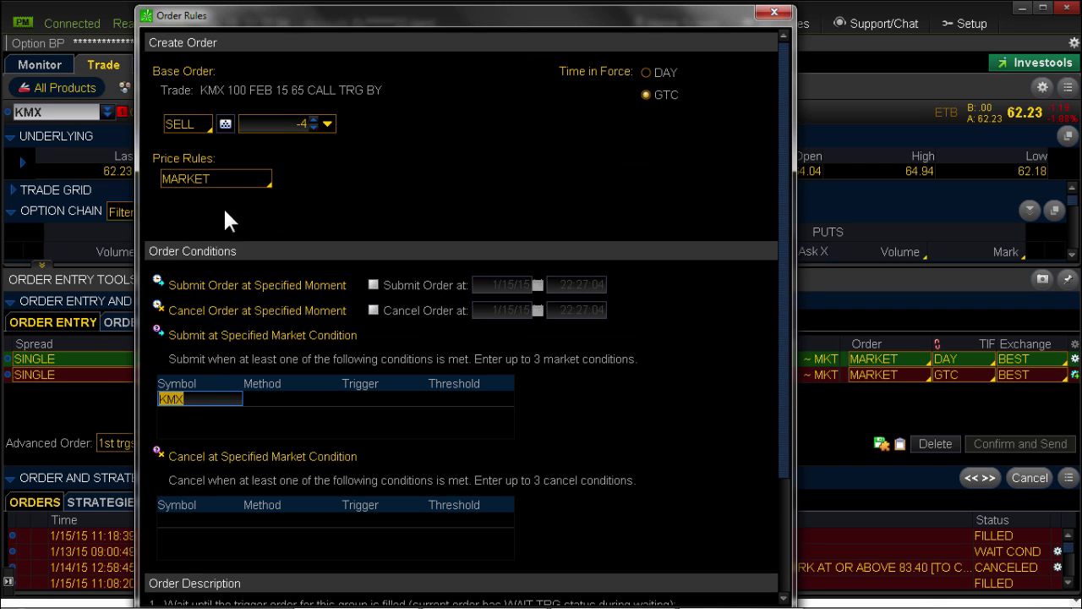
{"action": "left_click", "coordinate": [194, 398]}
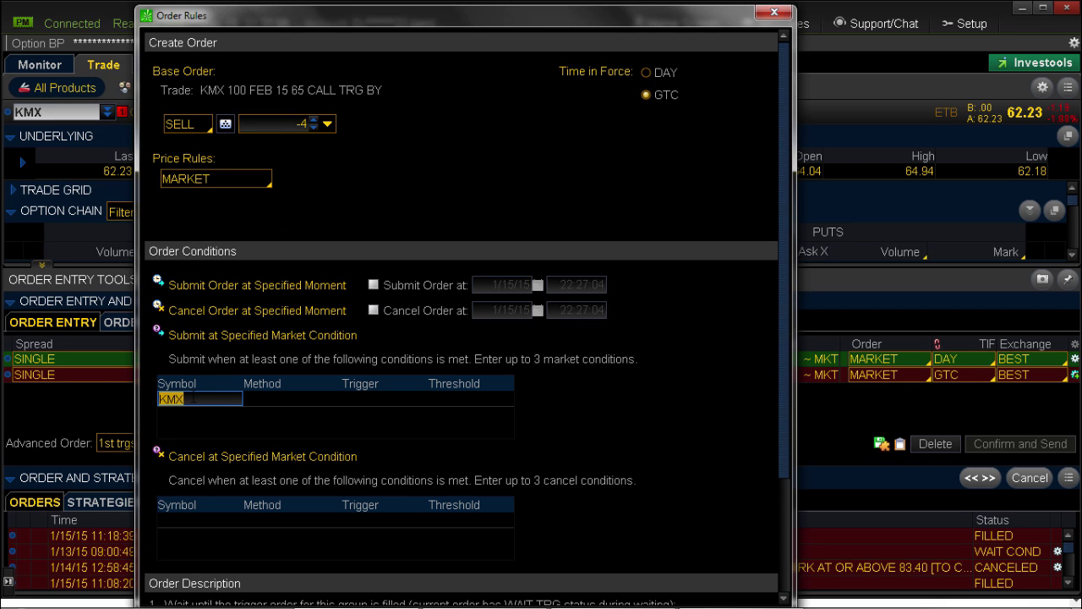
{"action": "left_click", "coordinate": [273, 395]}
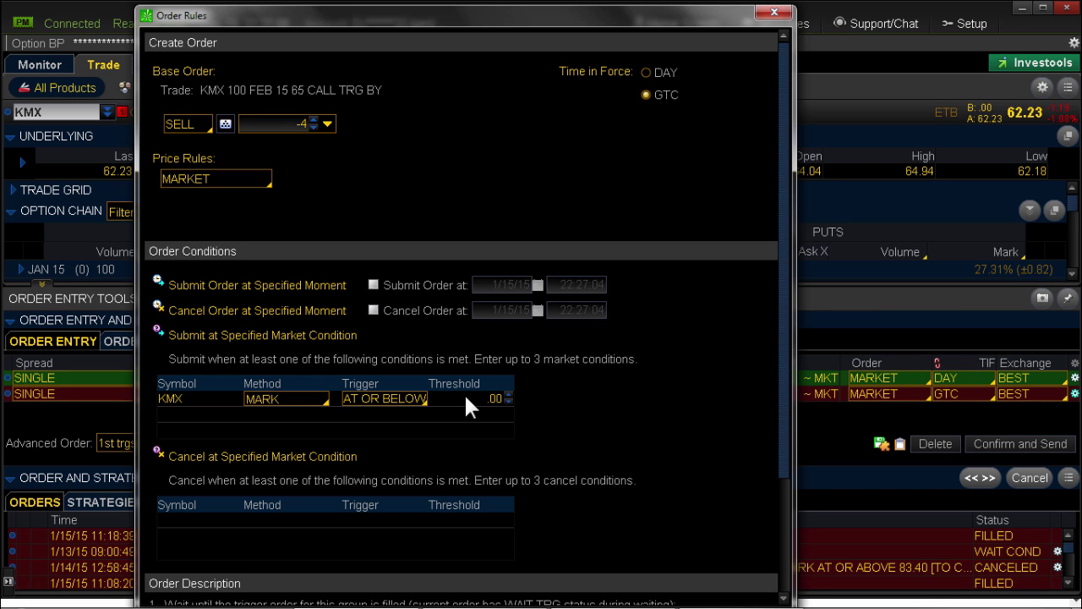
{"action": "left_click", "coordinate": [412, 405]}
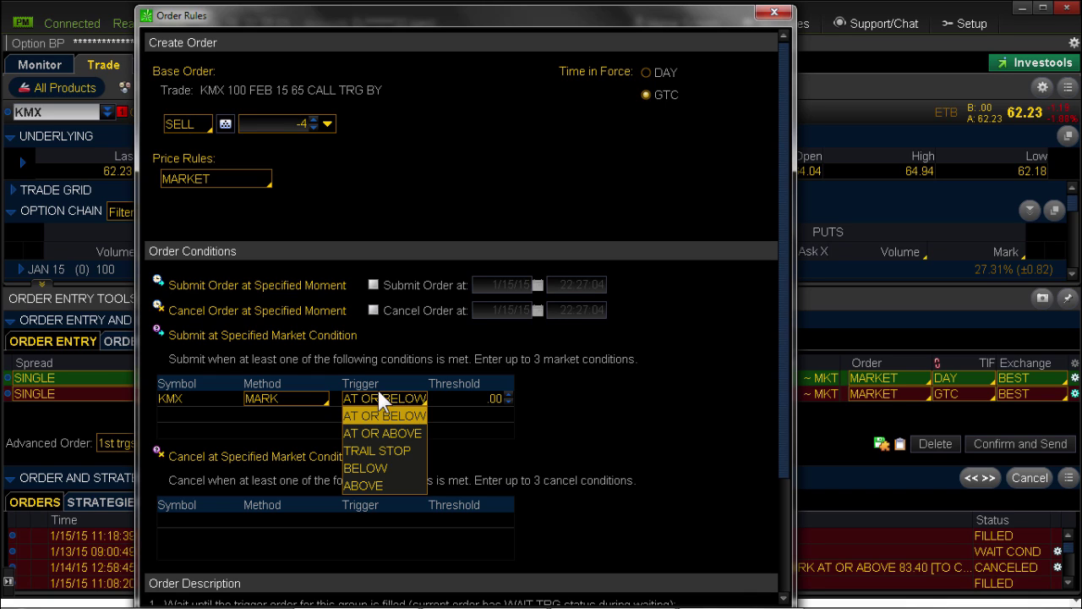
{"action": "left_click", "coordinate": [445, 395]}
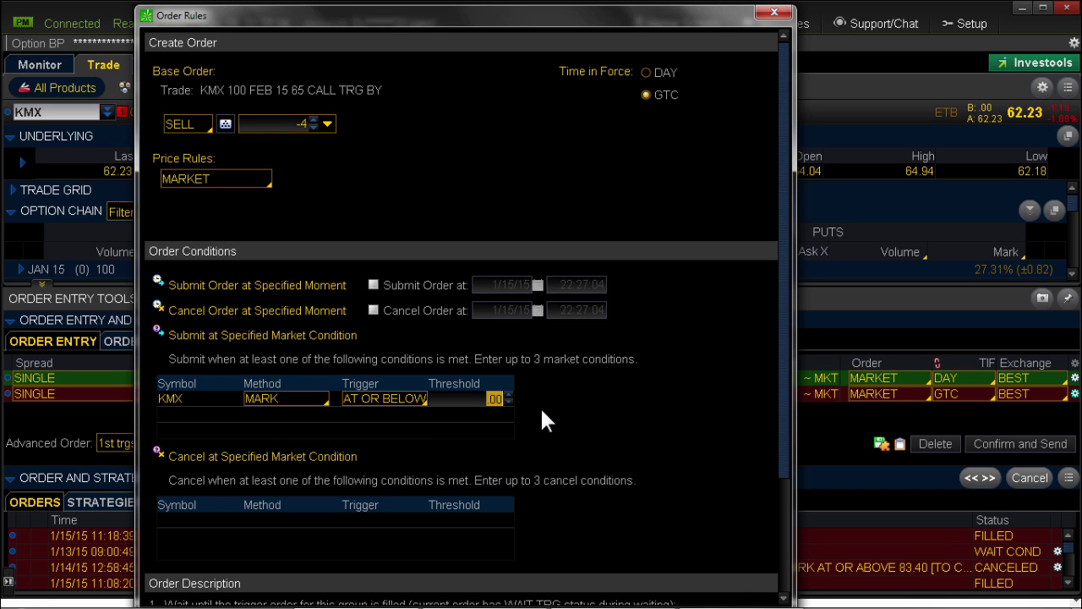
{"action": "type", "text": "64.40"}
{"action": "left_click", "coordinate": [495, 415]}
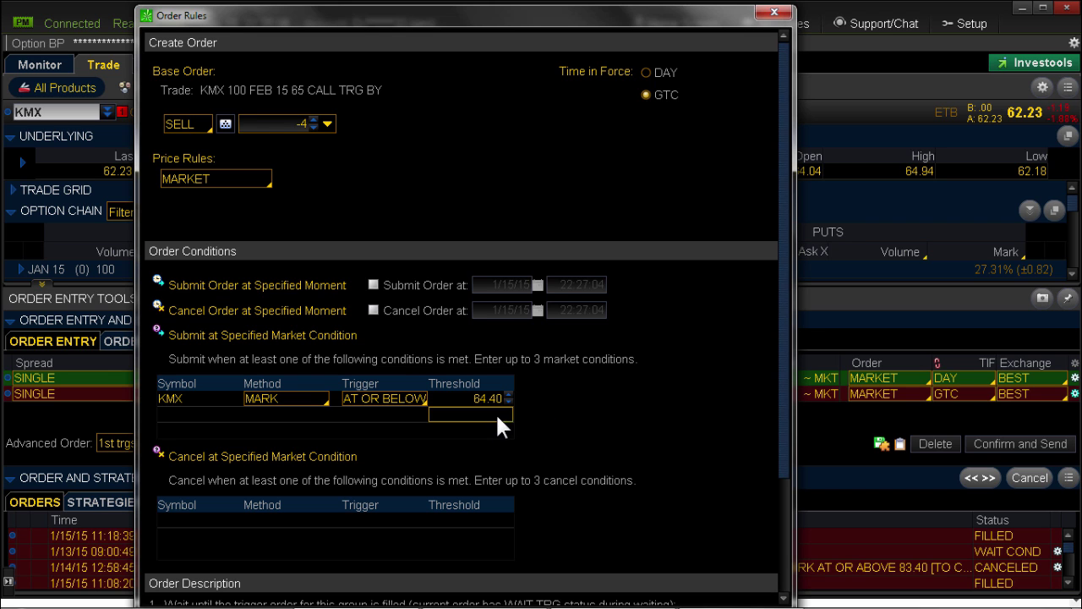
{"action": "scroll", "coordinate": [625, 397], "scroll_direction": "down", "scroll_amount": 2}
{"action": "scroll", "coordinate": [644, 428], "scroll_direction": "down", "scroll_amount": 2}
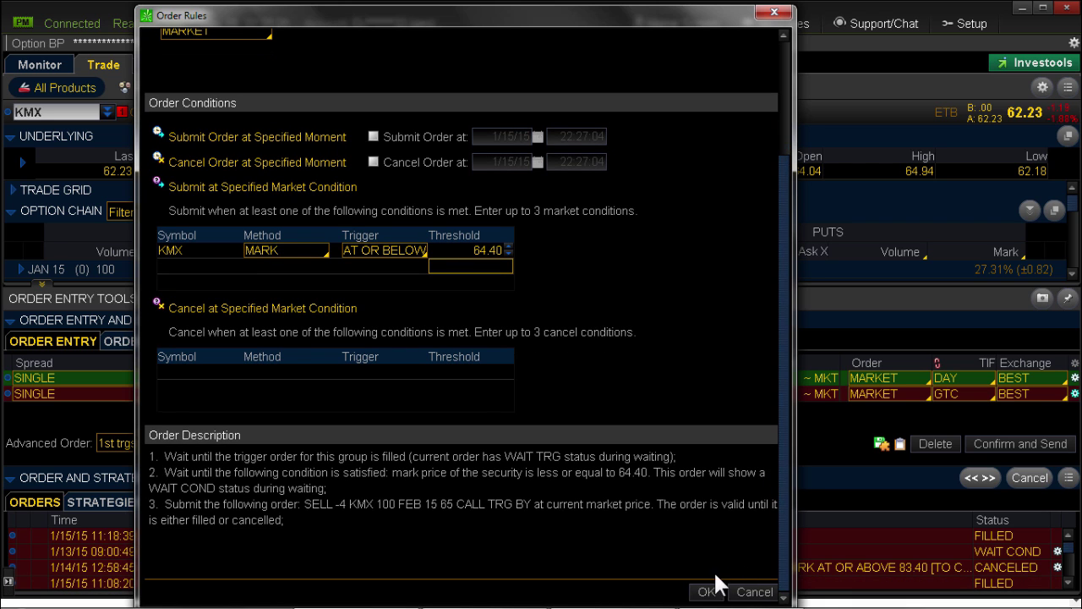
{"action": "left_click", "coordinate": [704, 590]}
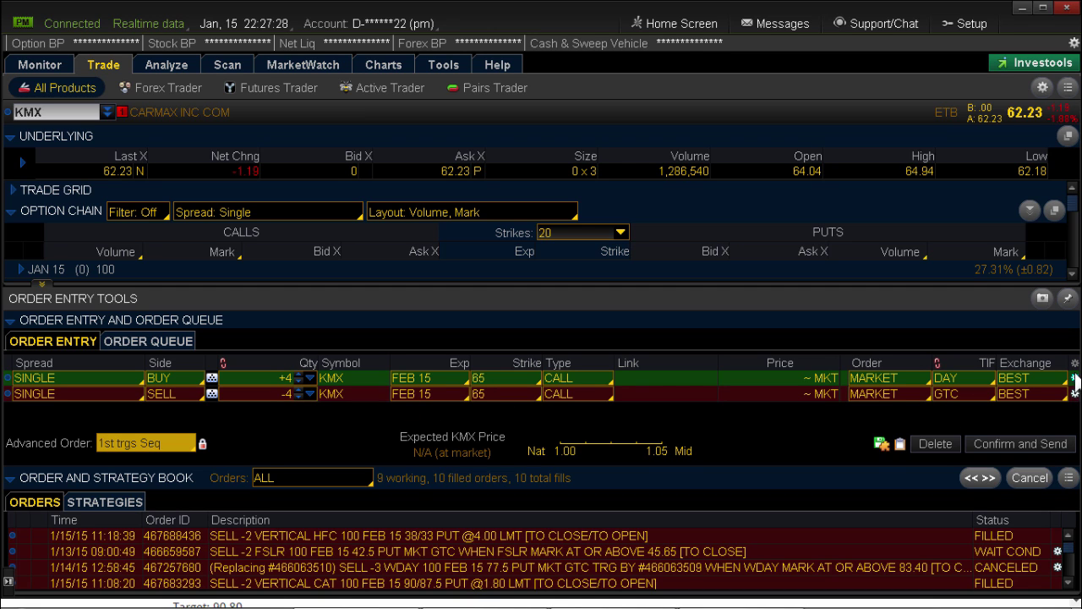
Step: Bring up the Order Confirmation for the KMX bracket and center it for review
{"action": "left_click", "coordinate": [1010, 442]}
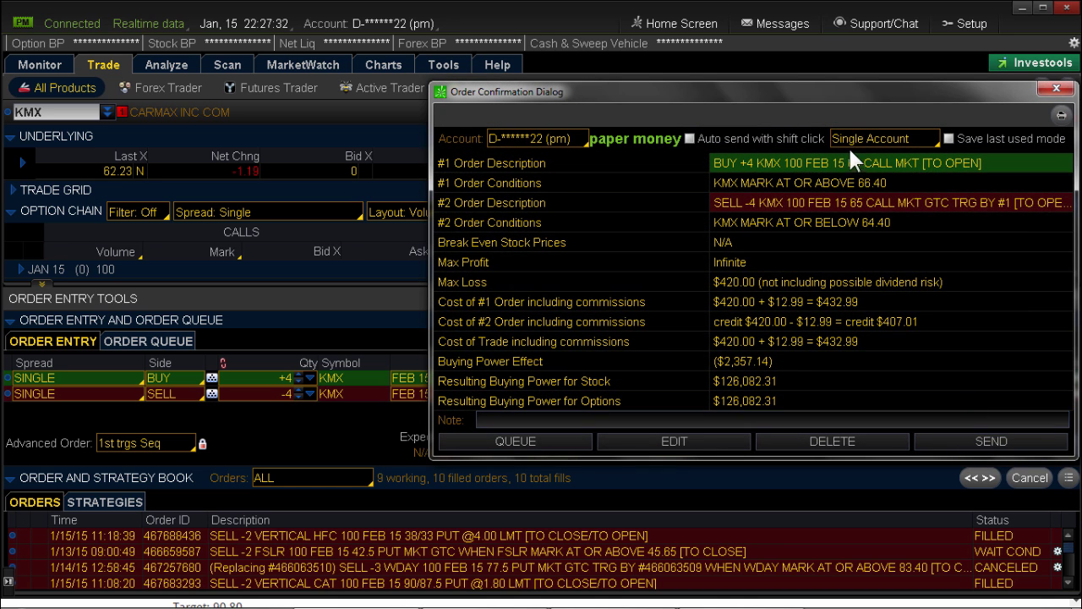
{"action": "left_click_drag", "start_coordinate": [882, 85], "coordinate": [698, 80]}
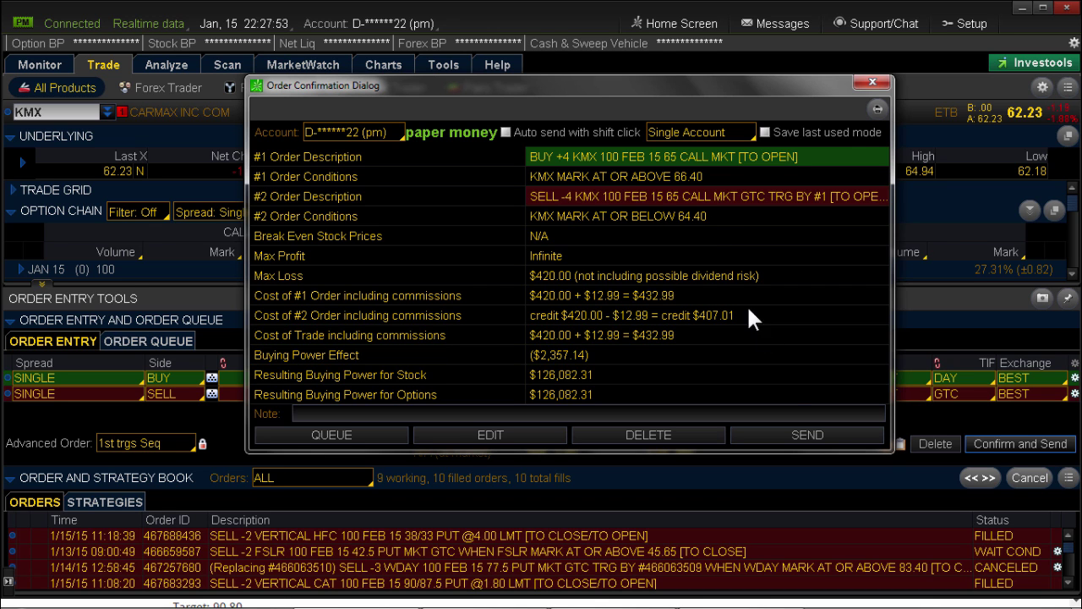
Step: Send the bracket, view the +4 and -4 order markers on the KMX chart, and open a recent candle's menu
{"action": "left_click", "coordinate": [792, 434]}
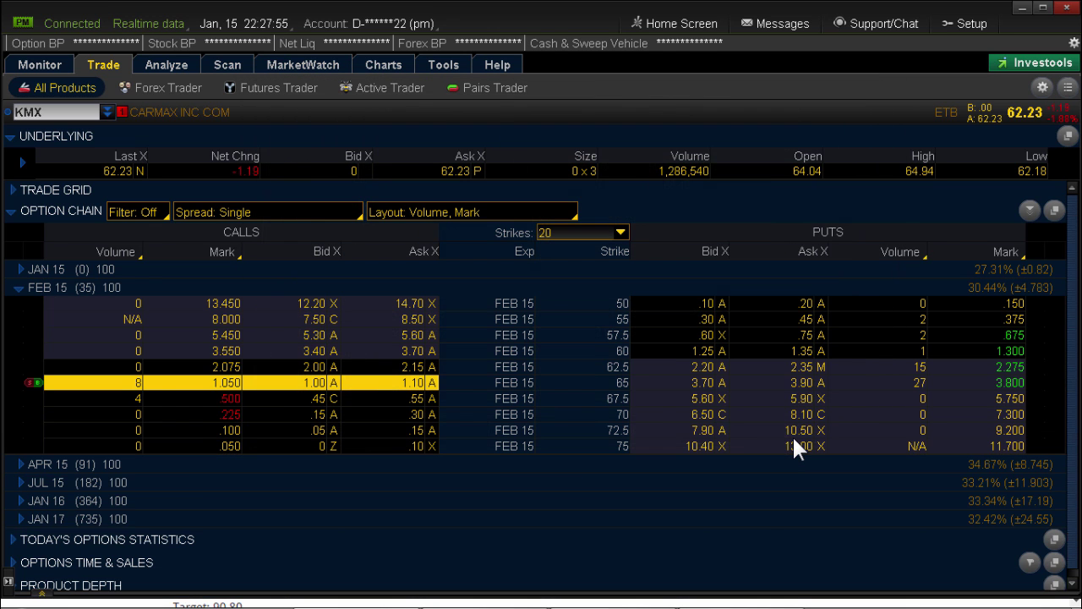
{"action": "left_click", "coordinate": [372, 66]}
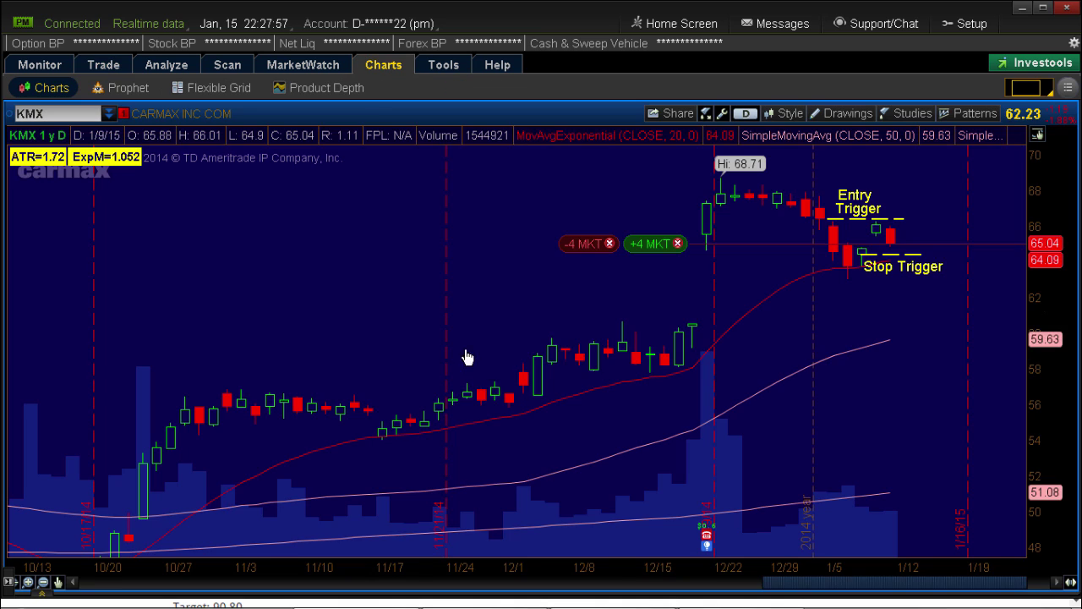
{"action": "mouse_move", "coordinate": [640, 242]}
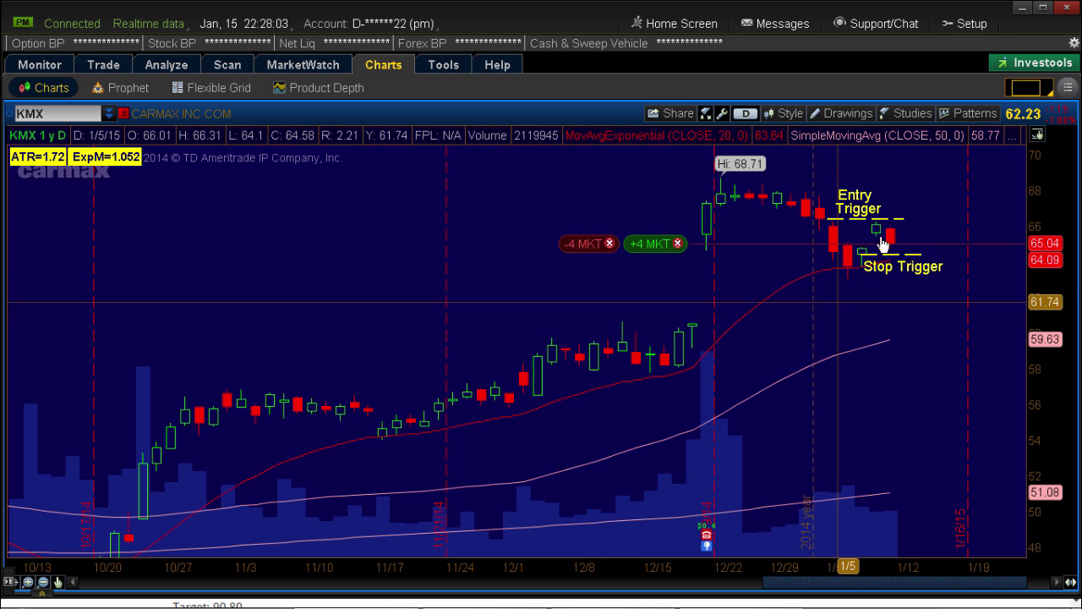
{"action": "right_click", "coordinate": [849, 263]}
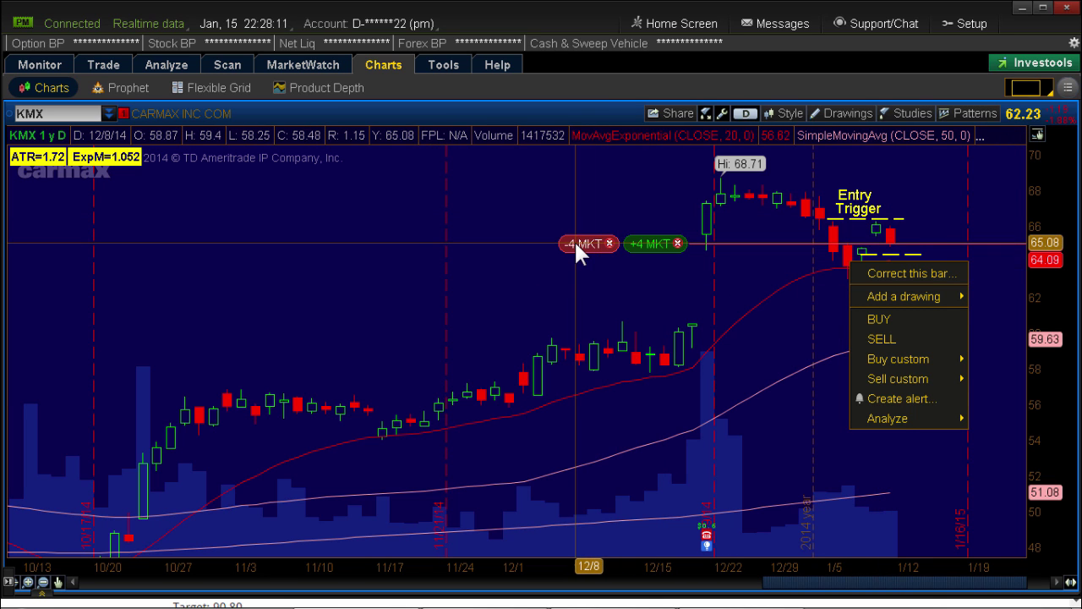
Step: In Correct this bar, remove all four manual corrections from 1/12/15 through 1/15/15
{"action": "left_click", "coordinate": [885, 272]}
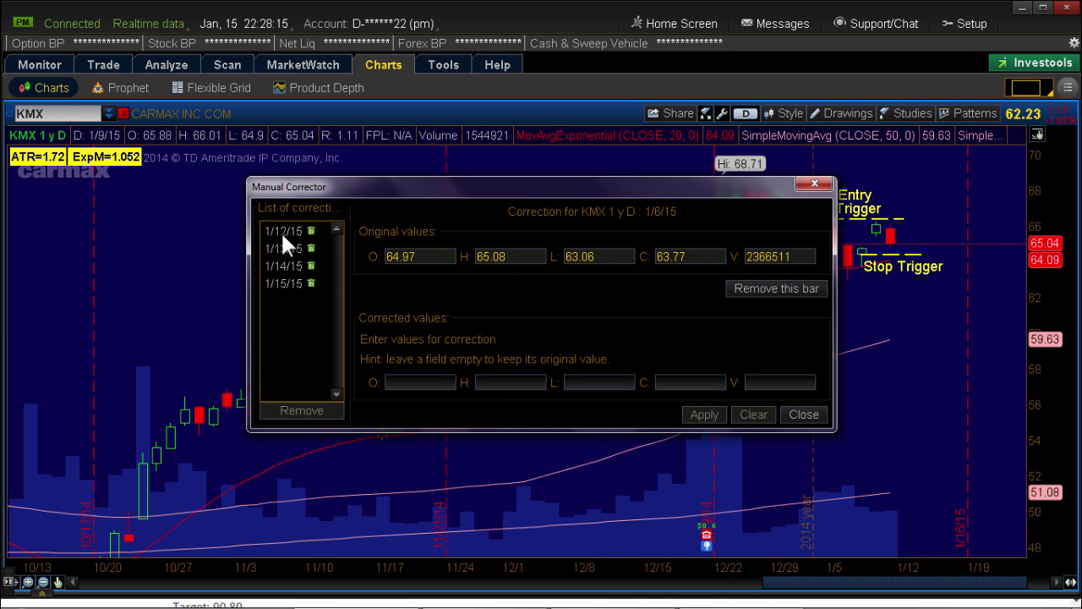
{"action": "left_click", "coordinate": [283, 230]}
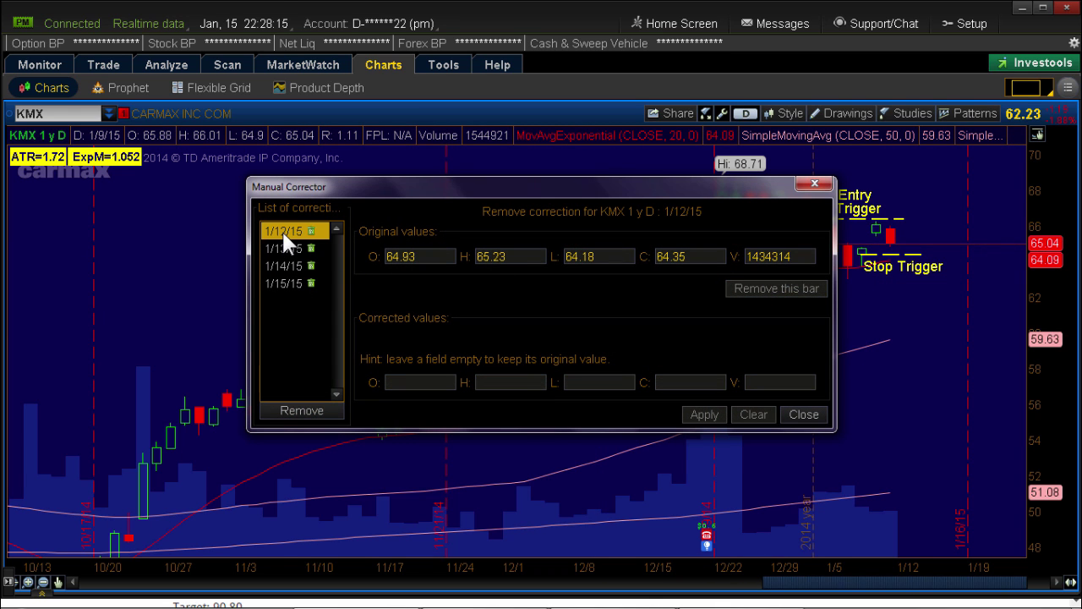
{"action": "left_click", "coordinate": [301, 410]}
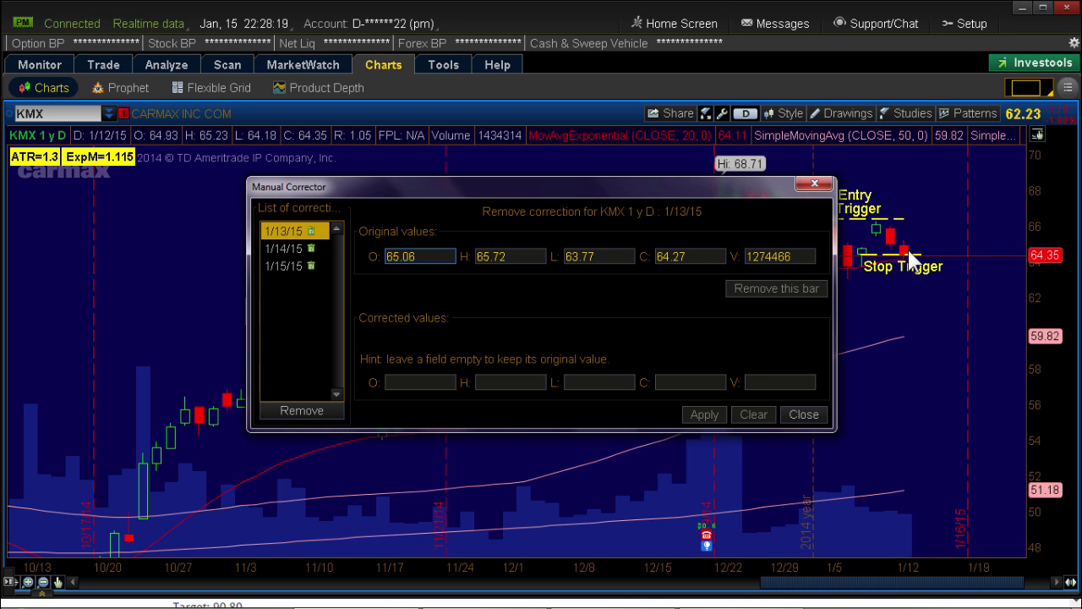
{"action": "left_click", "coordinate": [290, 408]}
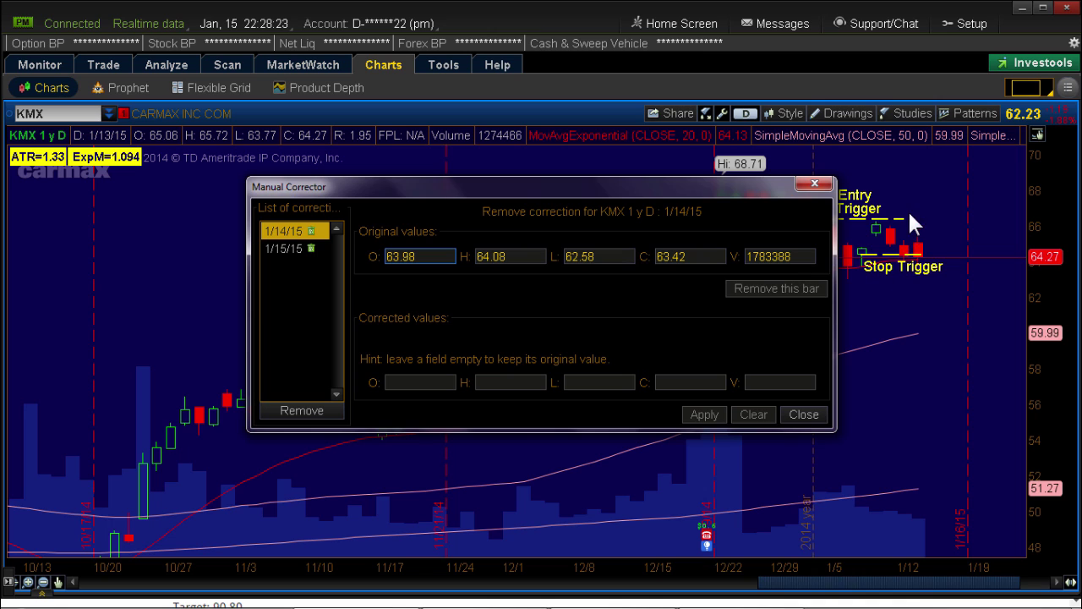
{"action": "left_click", "coordinate": [294, 409]}
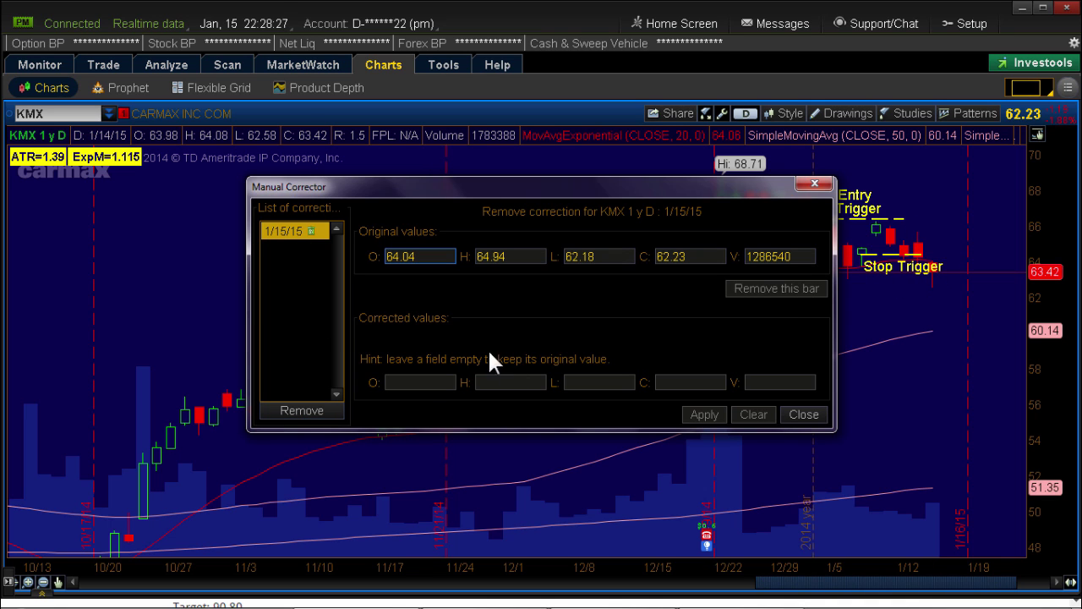
{"action": "left_click", "coordinate": [296, 405]}
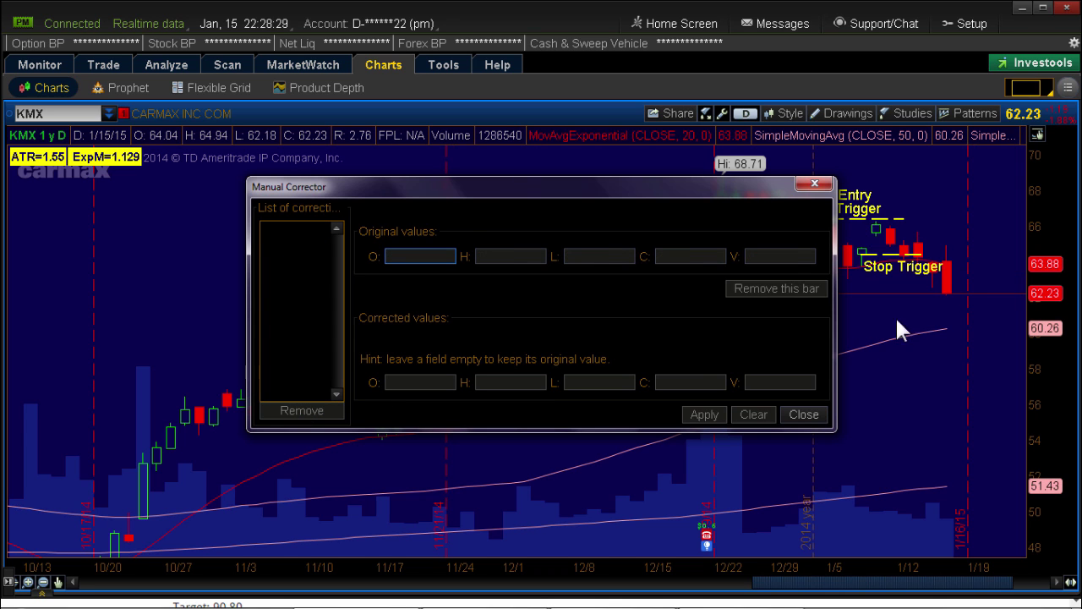
Step: Close the Manual Corrector window and cancel the +4 MKT KMX order on the chart
{"action": "left_click", "coordinate": [803, 414]}
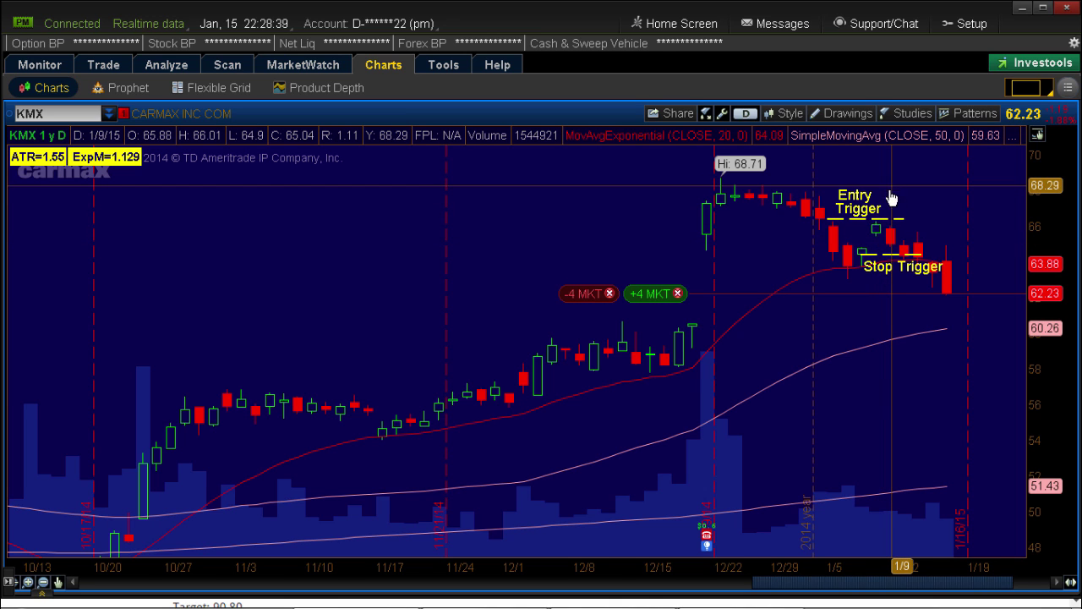
{"action": "mouse_move", "coordinate": [857, 226]}
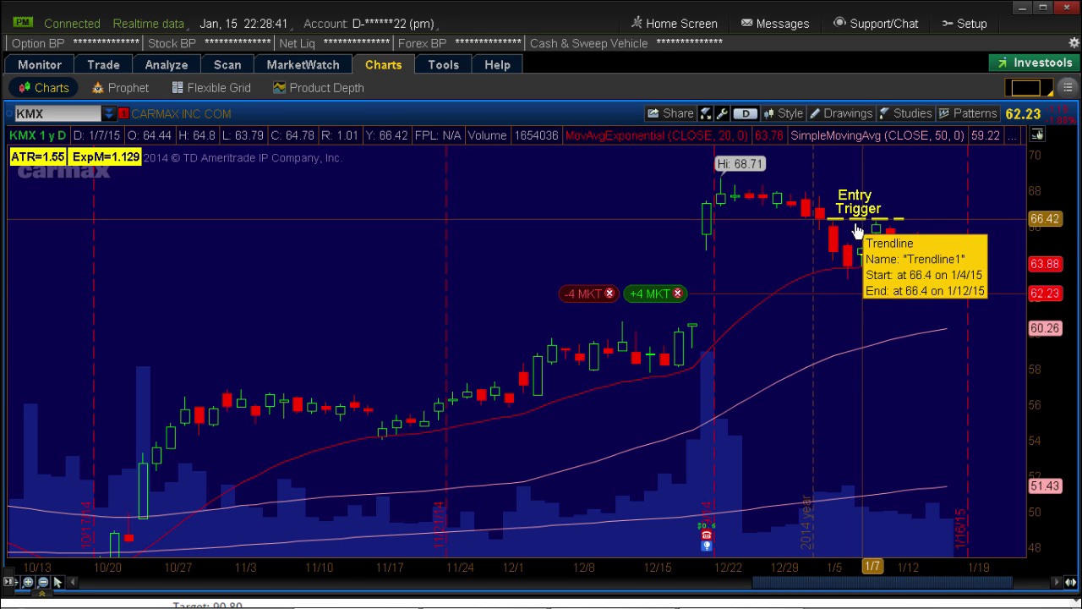
{"action": "left_click", "coordinate": [678, 294]}
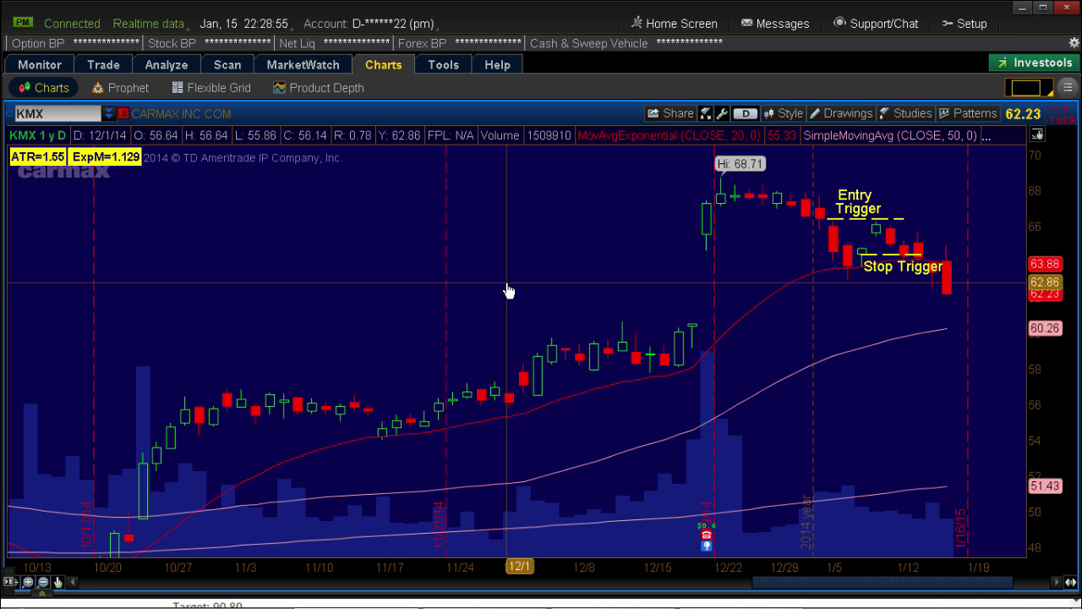
{"action": "mouse_move", "coordinate": [583, 603]}
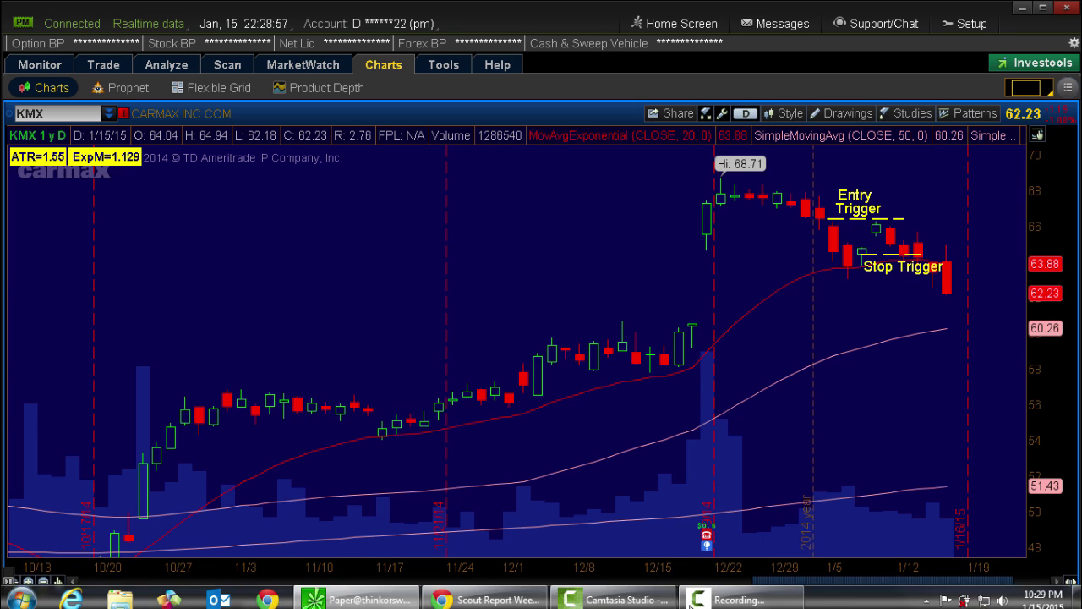
Step: Bring back the Chrome Scout Report and highlight the CTAS entry trigger 78.15 and exit 76.15
{"action": "left_click", "coordinate": [480, 599]}
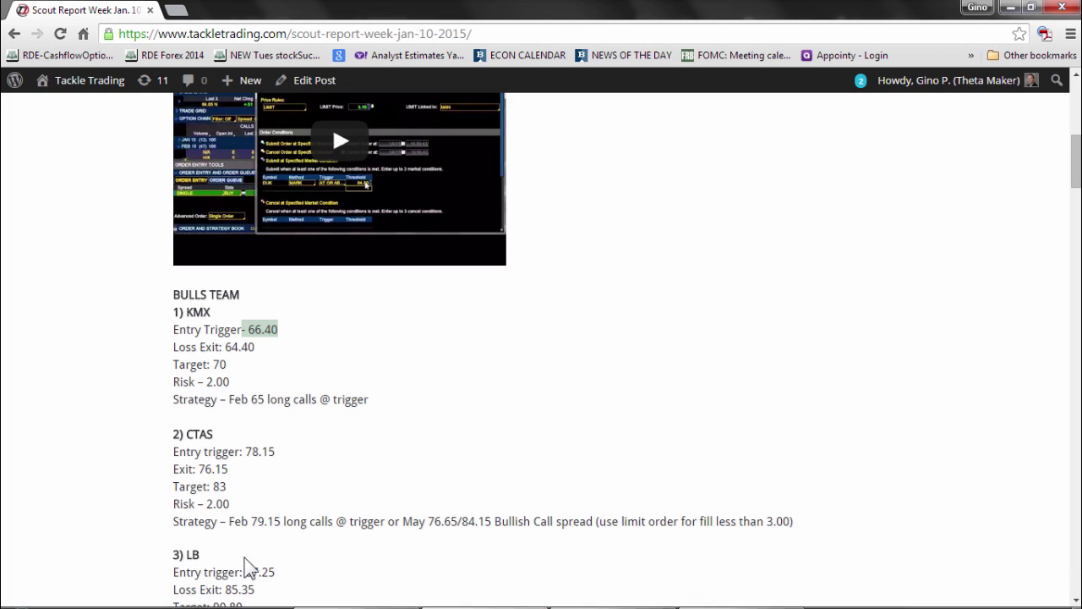
{"action": "left_click_drag", "start_coordinate": [241, 452], "coordinate": [277, 452]}
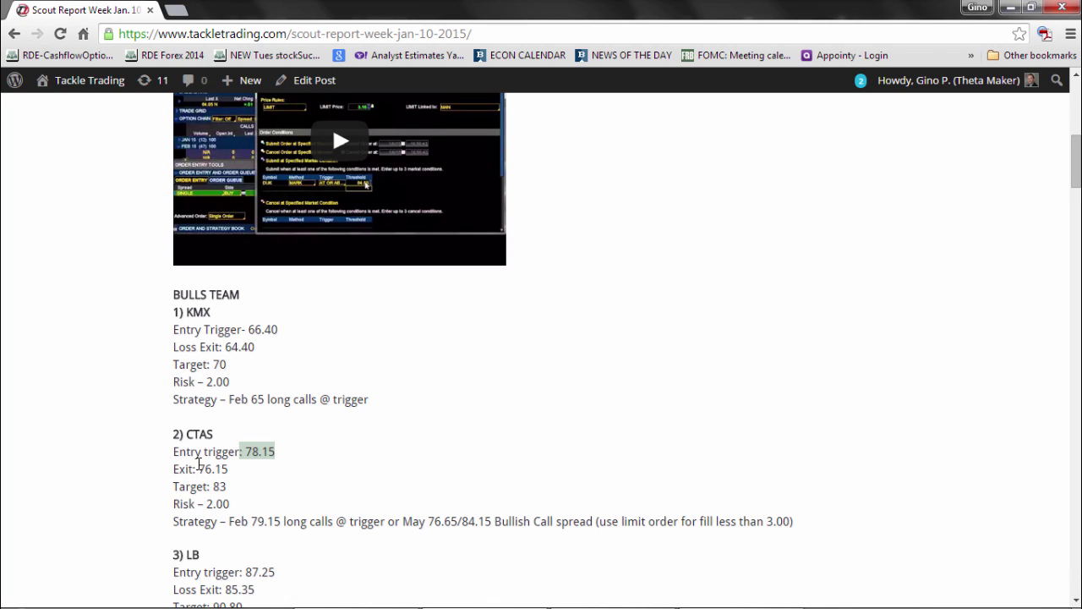
{"action": "left_click_drag", "start_coordinate": [198, 467], "coordinate": [242, 470]}
{"action": "left_click_drag", "start_coordinate": [249, 520], "coordinate": [325, 532]}
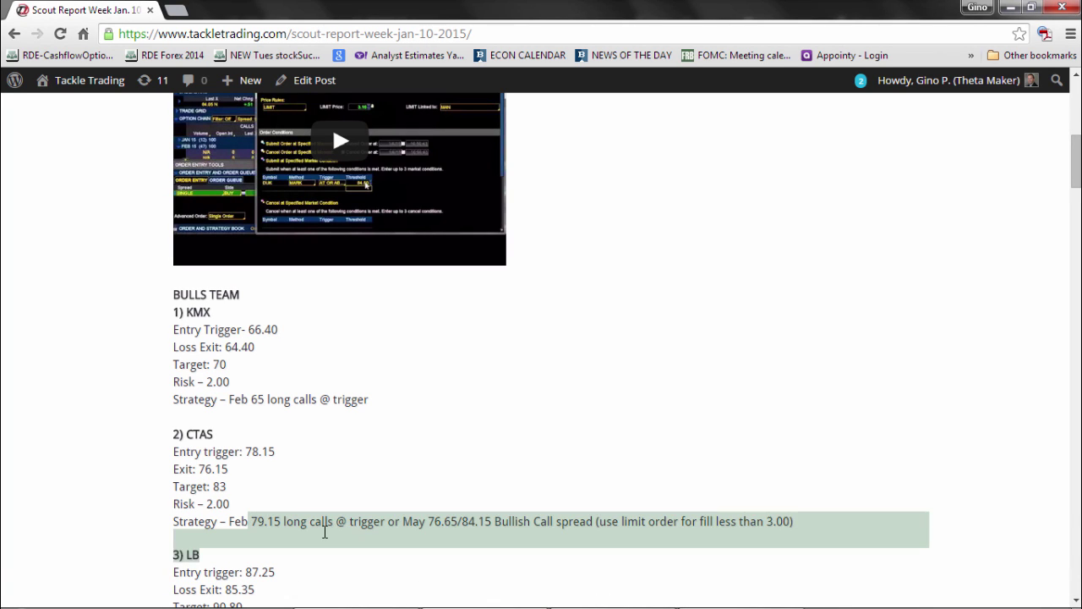
{"action": "left_click_drag", "start_coordinate": [235, 451], "coordinate": [306, 465]}
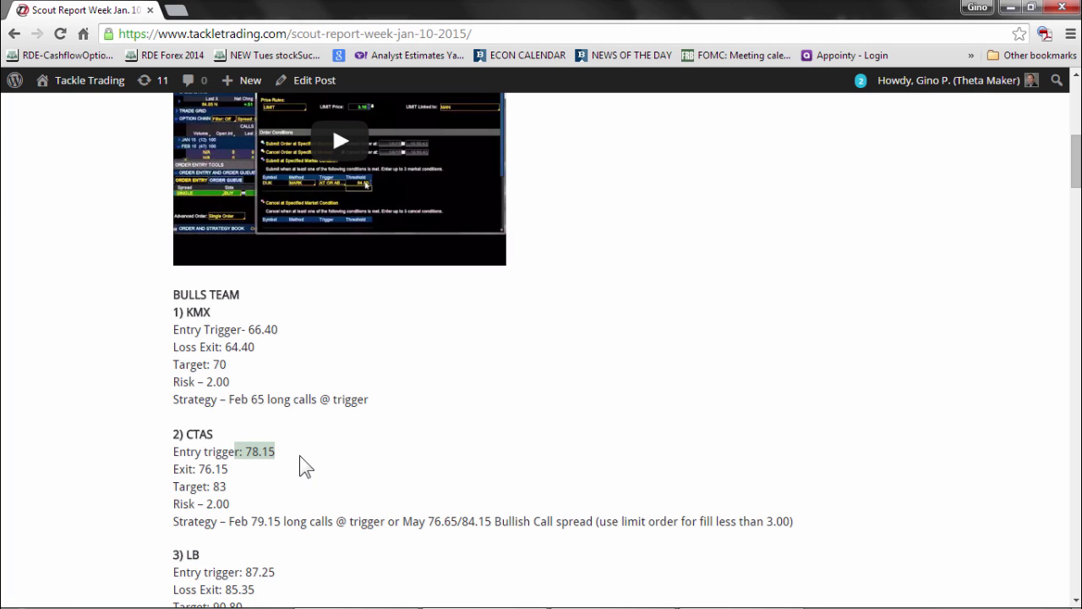
{"action": "left_click_drag", "start_coordinate": [198, 469], "coordinate": [229, 468]}
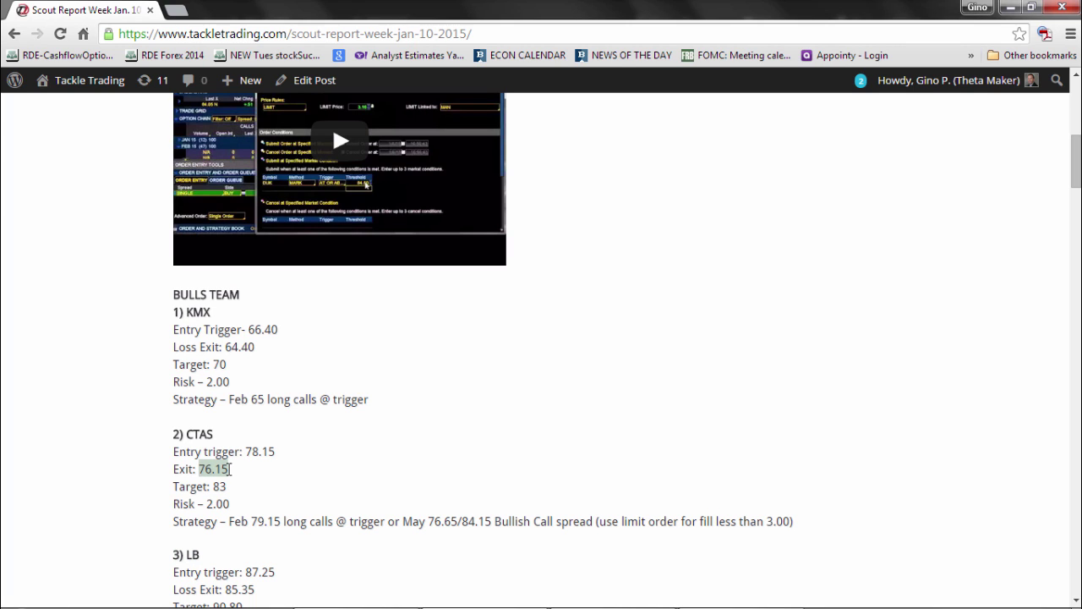